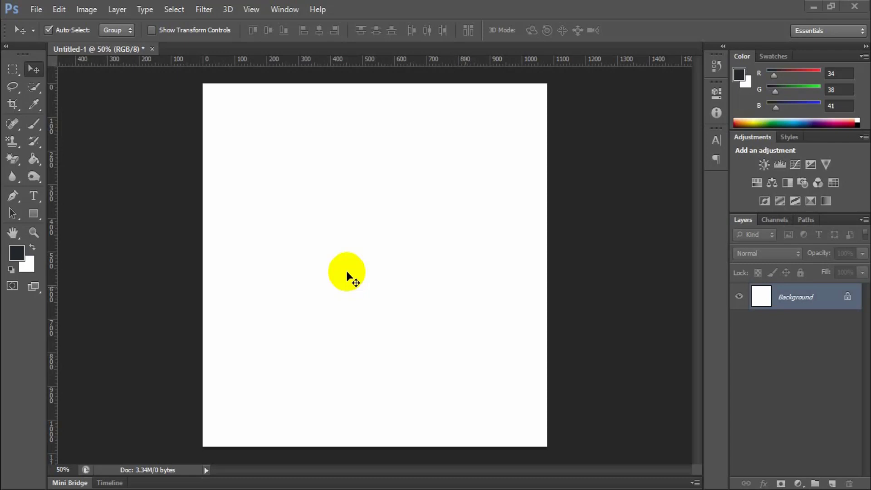
Step: Open the Vector Mask JPG image from the Desktop folder
left_click(34, 107)
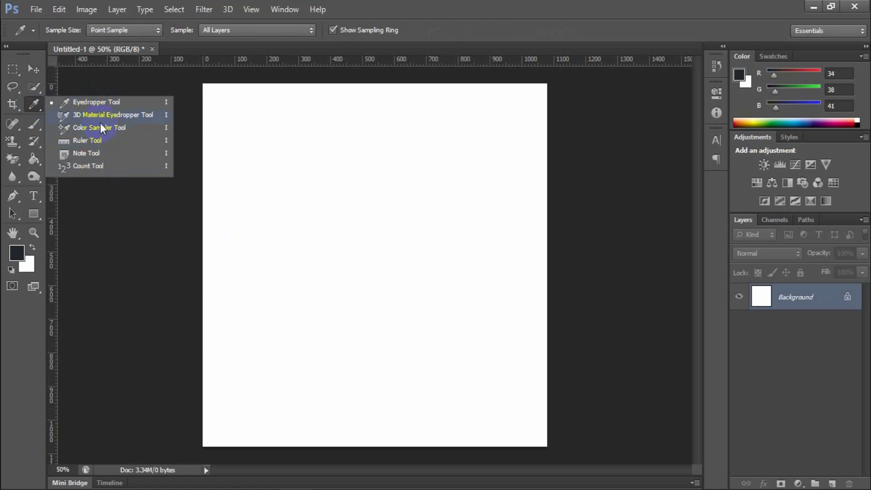
left_click(36, 103)
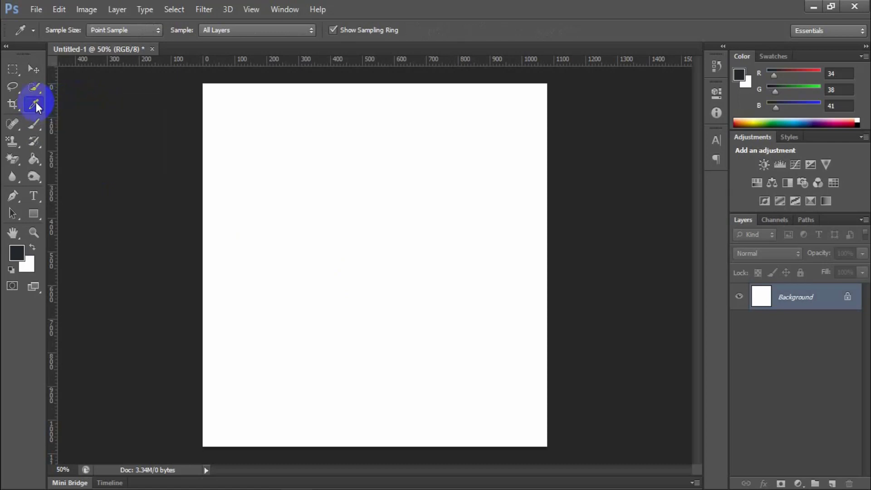
left_click(36, 8)
left_click(53, 38)
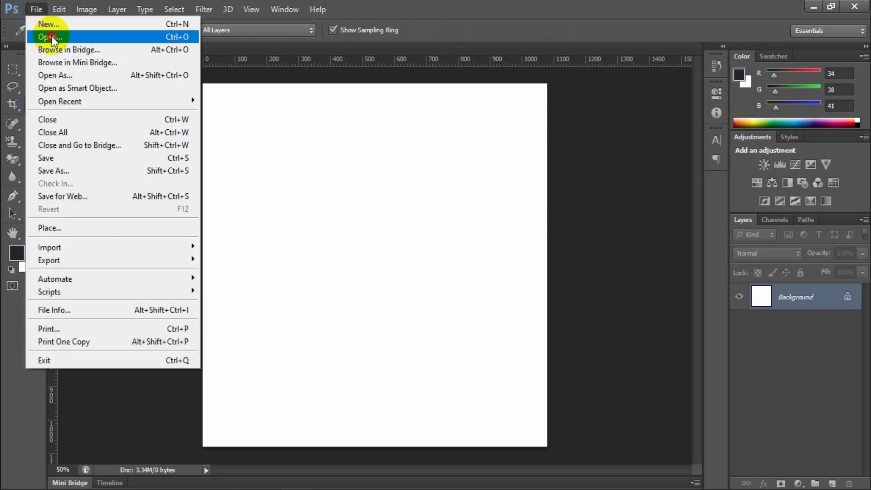
left_click(175, 166)
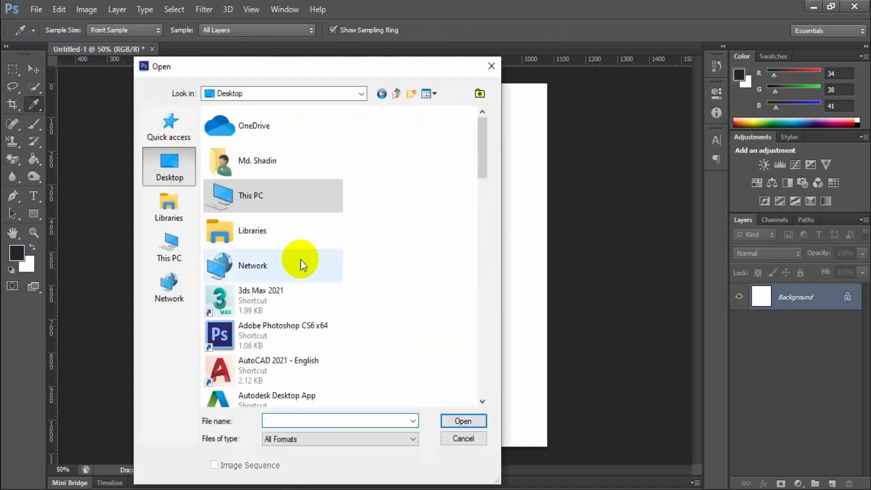
scroll(328, 277, "down", 10)
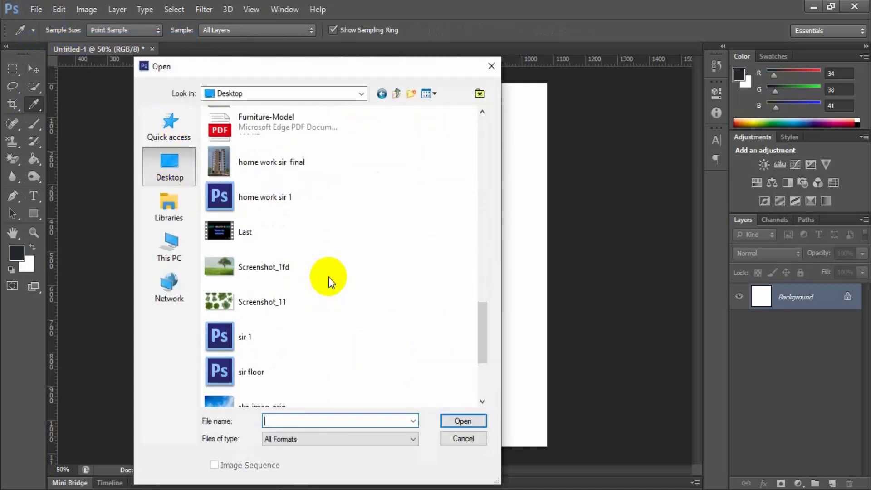
scroll(328, 277, "down", 5)
left_click(279, 356)
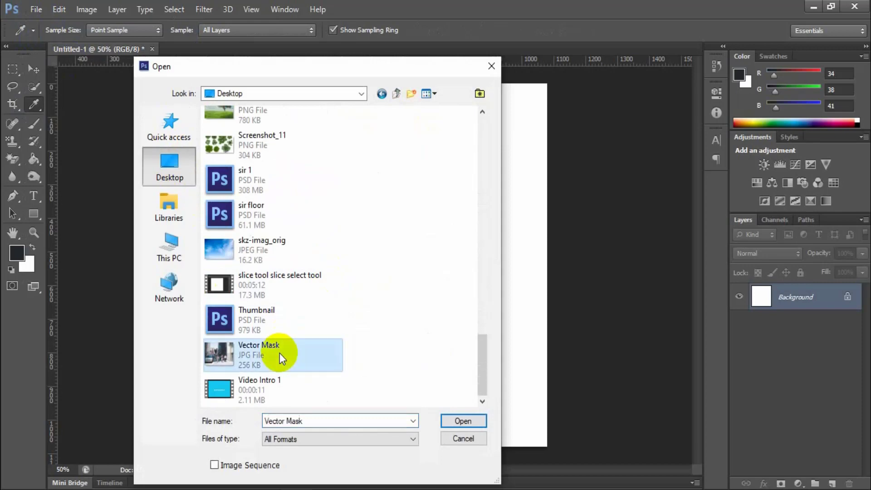
left_click(463, 420)
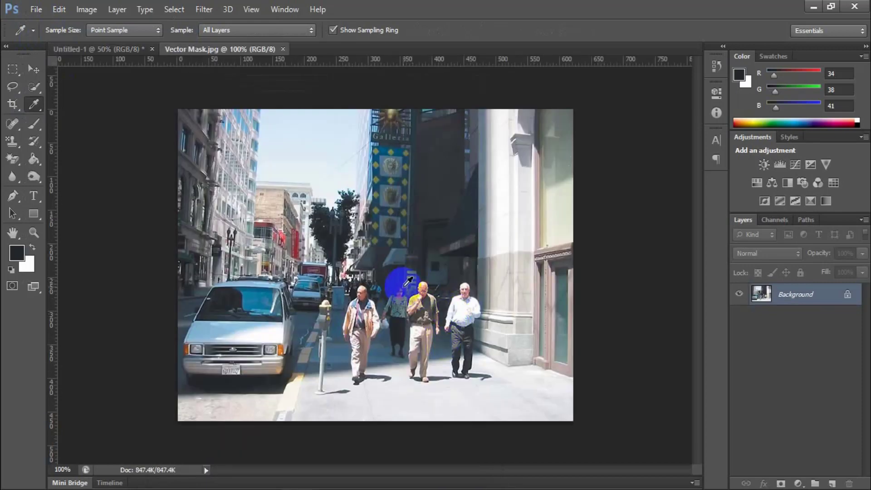
Step: Activate the Eyedropper tool for the street photo and set the foreground color to pure red, ff0000
left_click(34, 70)
left_click(42, 235)
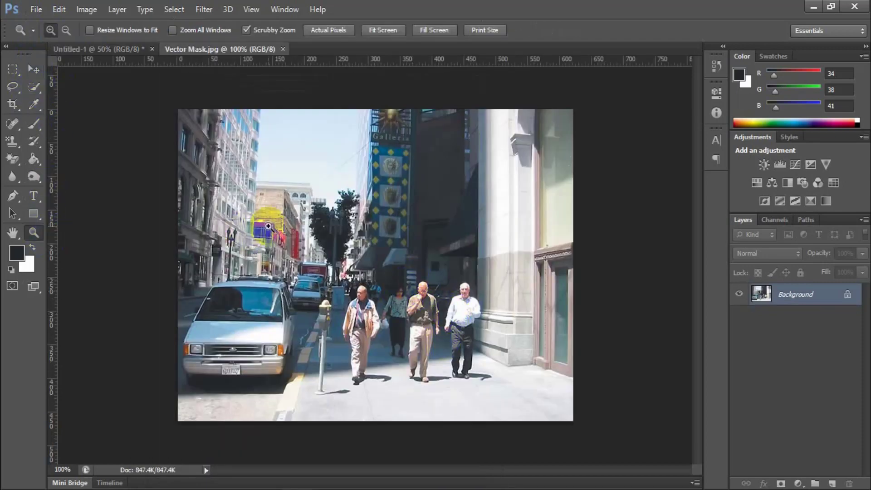
left_click_drag(275, 224, 285, 210)
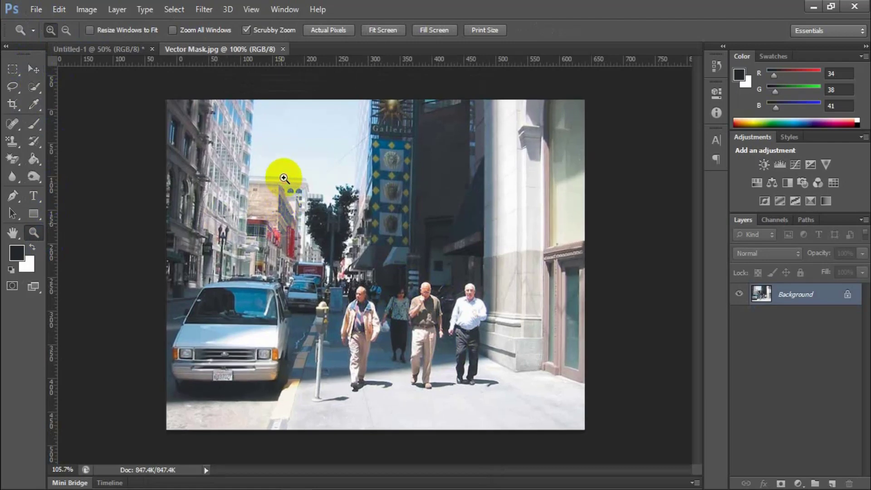
scroll(282, 235, "up", 2)
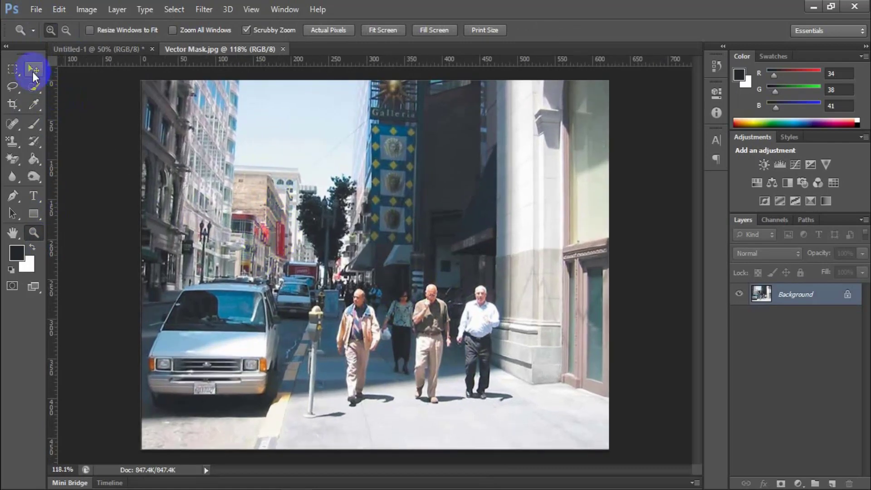
left_click(37, 107)
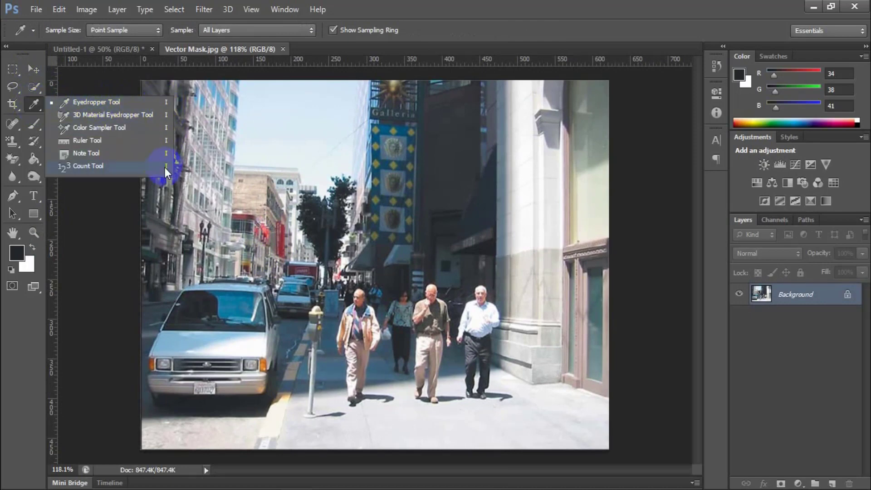
left_click(89, 102)
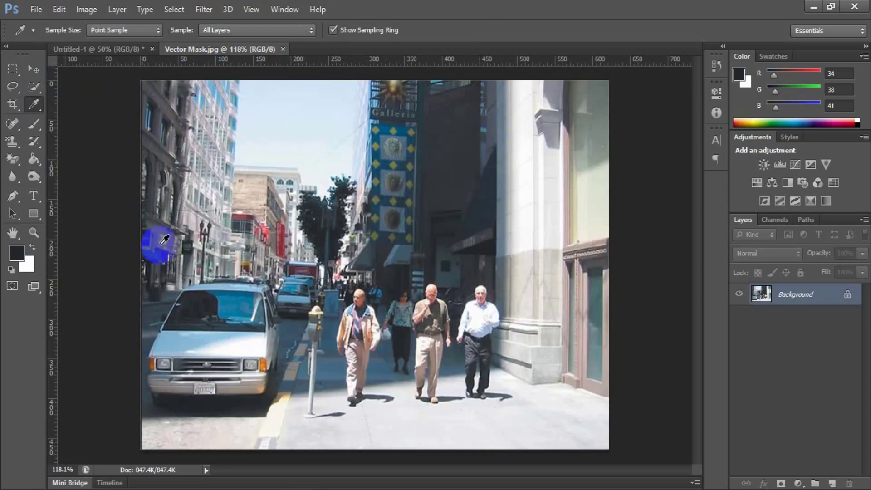
left_click(18, 252)
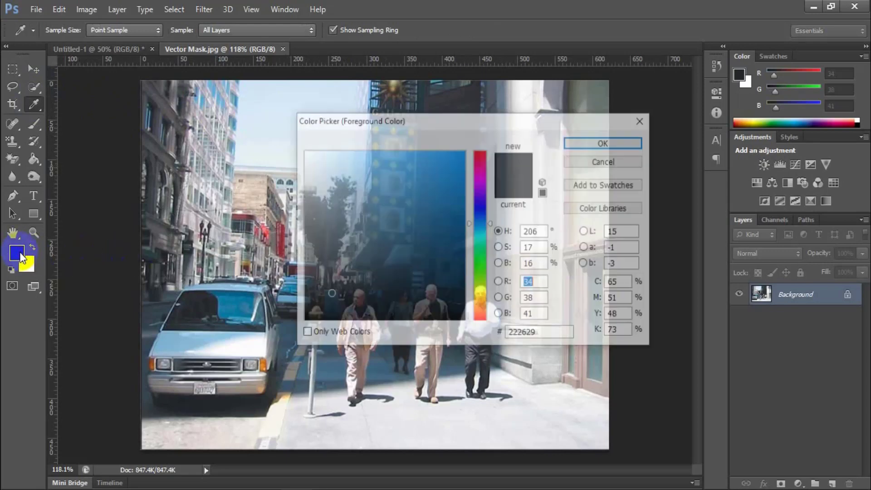
left_click_drag(477, 177, 499, 136)
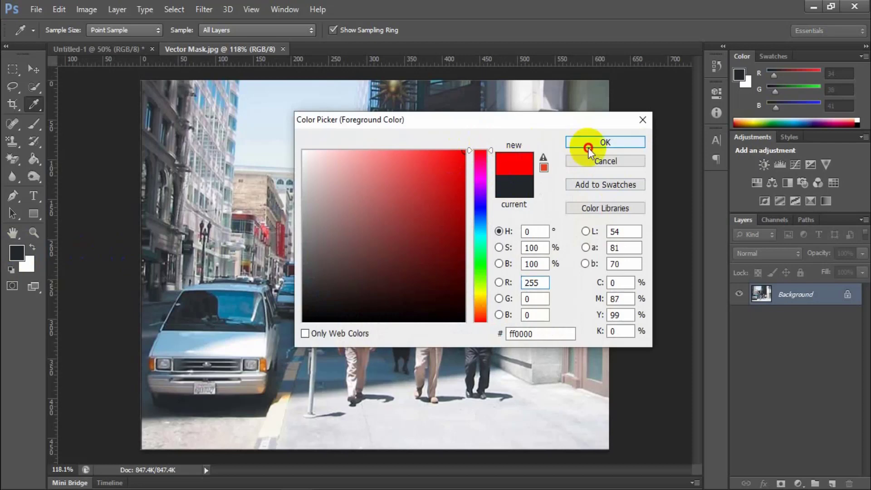
left_click(589, 144)
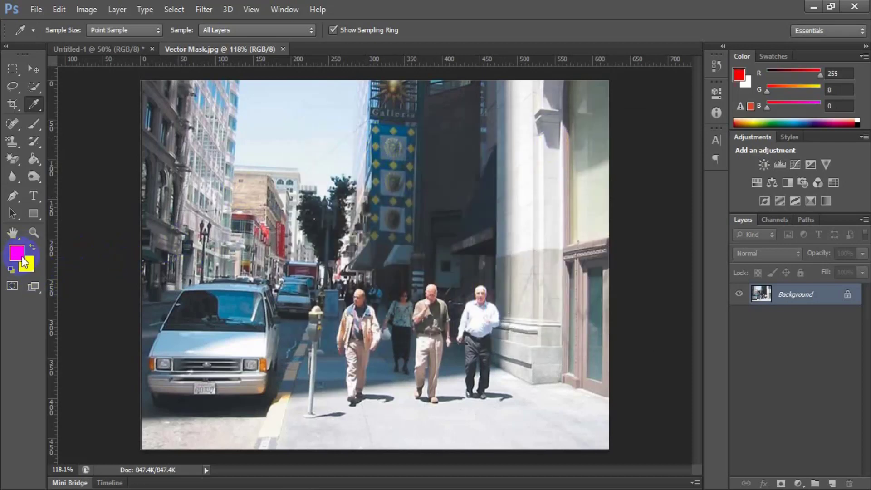
Step: Sample the yellow of the hanging Galleria banner as the foreground color and check it in the color picker
left_click(381, 125)
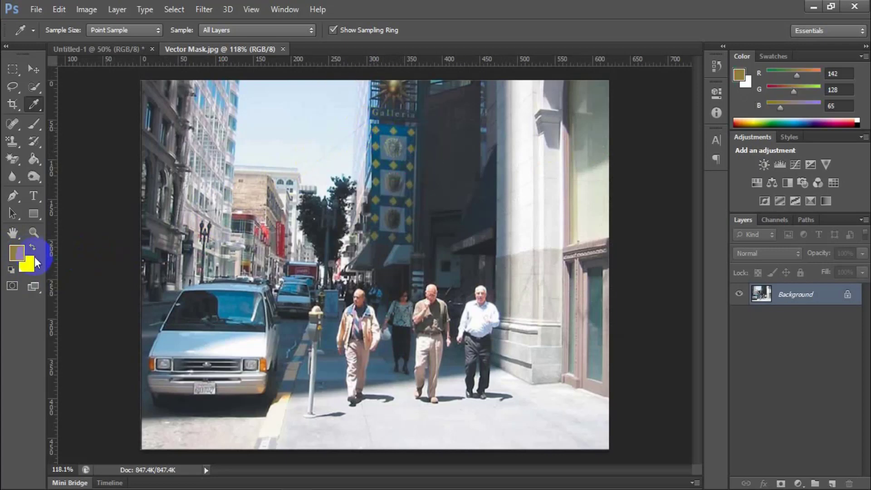
left_click(17, 255)
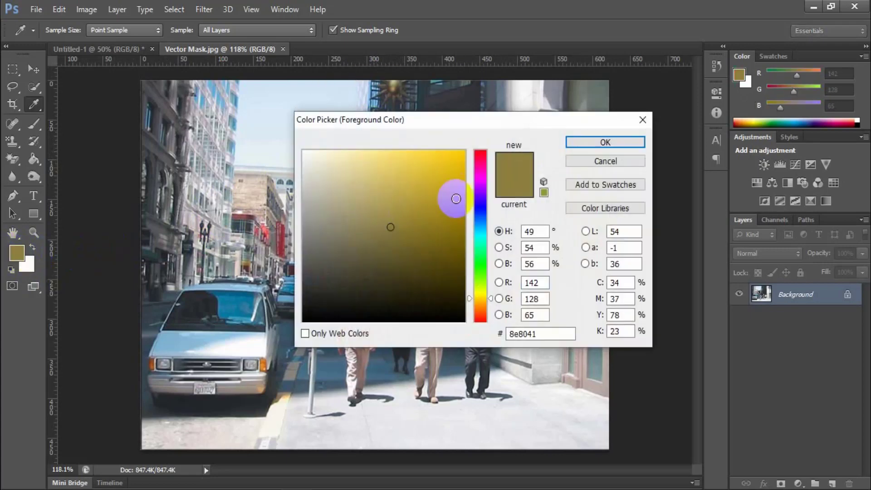
left_click(600, 147)
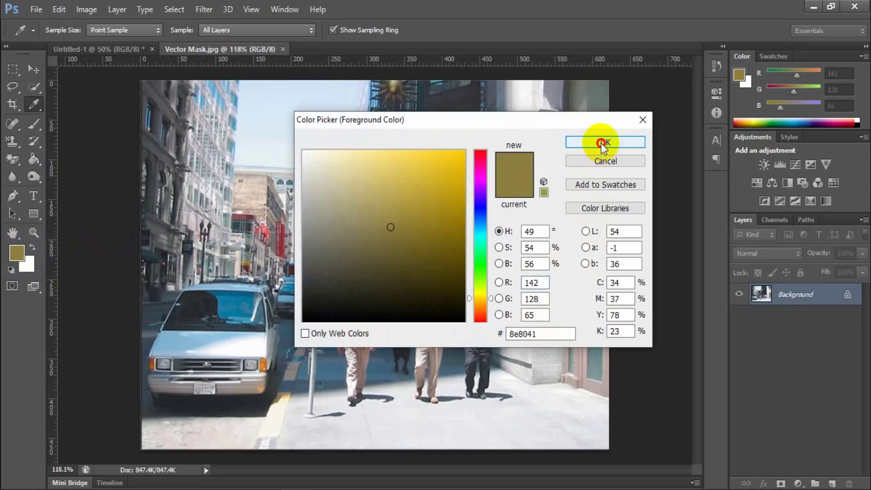
Step: Sample the orange of the van's front indicator light as the foreground color and check it in the color picker
left_click_drag(377, 309, 266, 364)
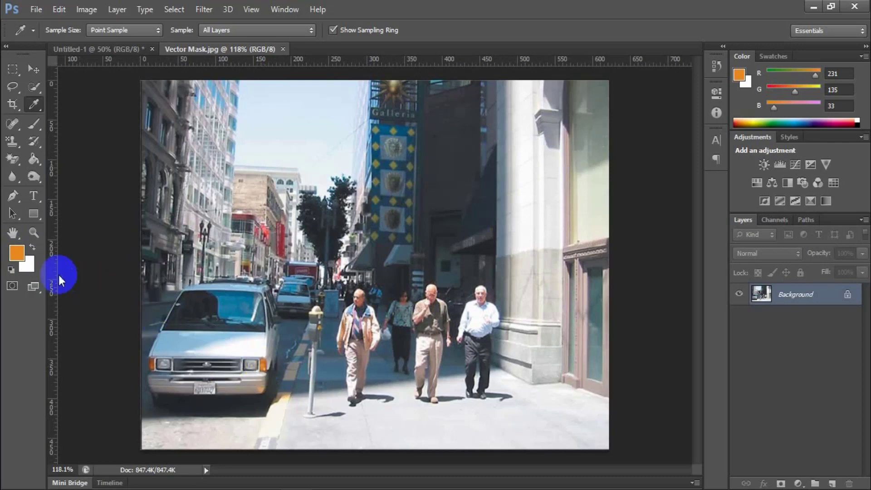
left_click(18, 253)
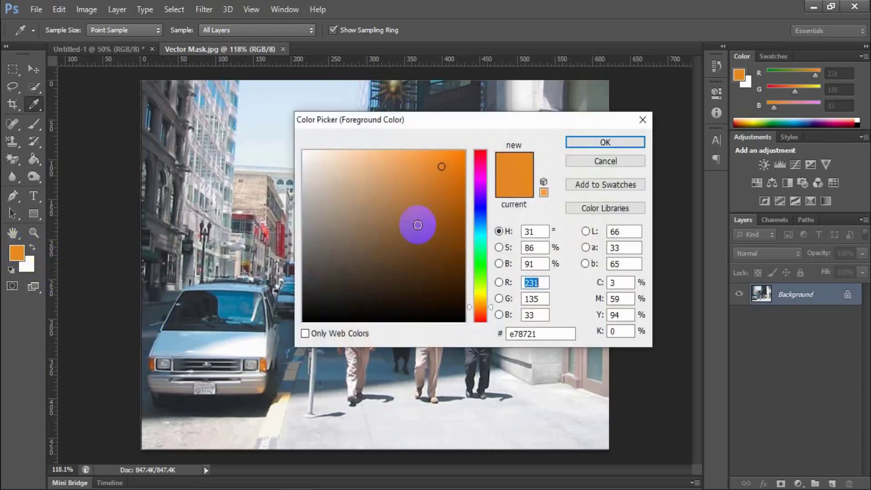
left_click(593, 157)
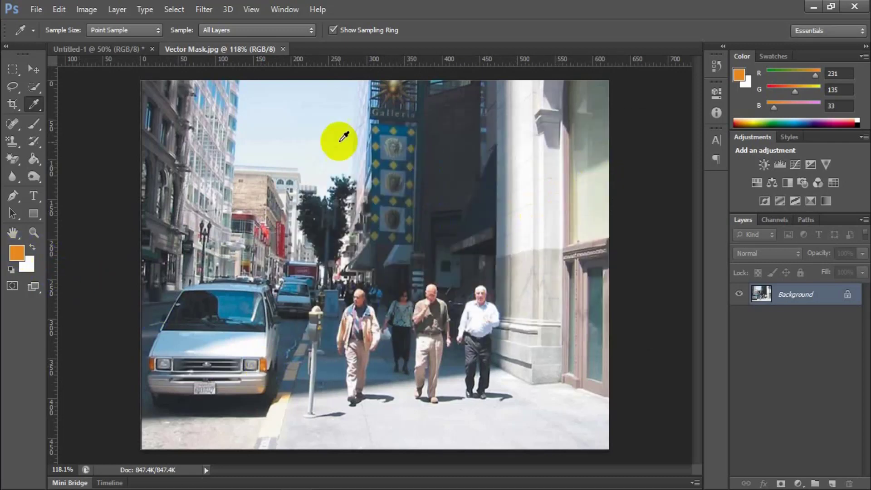
Step: Sample the dark red on the distant street buildings as the foreground color and select its hex code in the color picker
left_click_drag(286, 230, 287, 230)
left_click(20, 253)
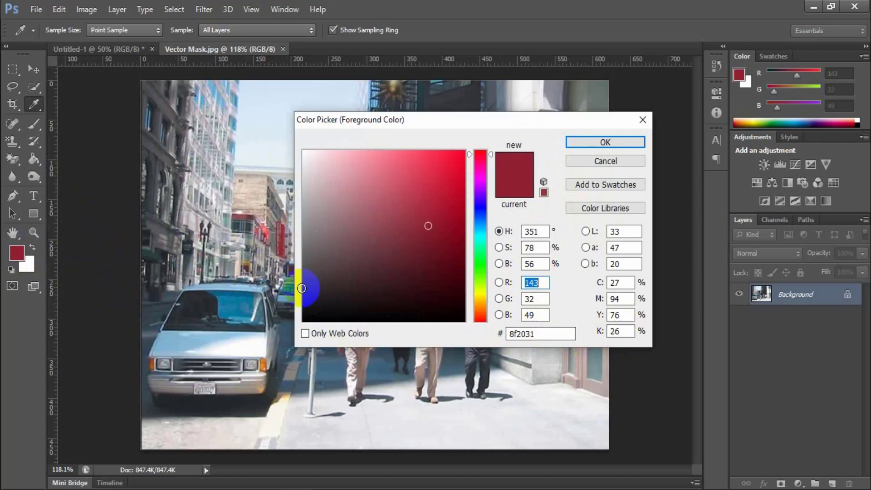
left_click(544, 334)
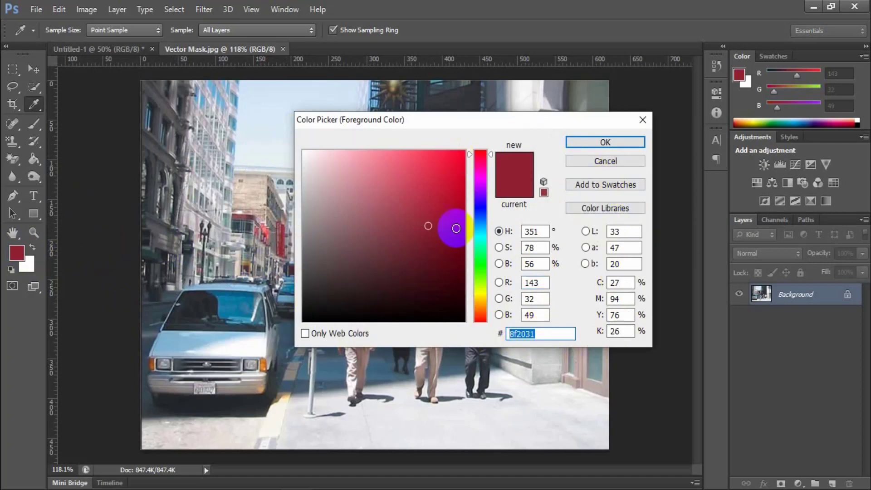
Step: Pick green 17c40f in the foreground color picker, restore the dark red by entering hex 8f2031, and close the picker
left_click(478, 266)
left_click(453, 190)
left_click(533, 336)
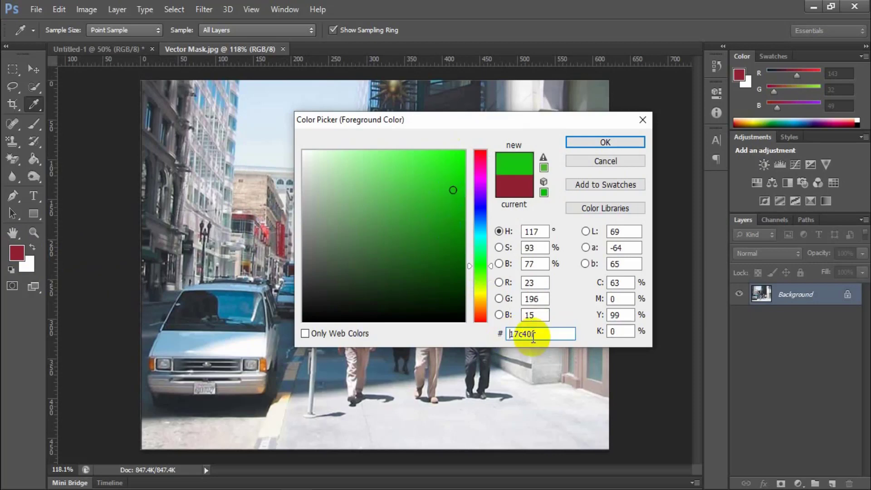
left_click_drag(534, 335, 501, 340)
type("8f2031")
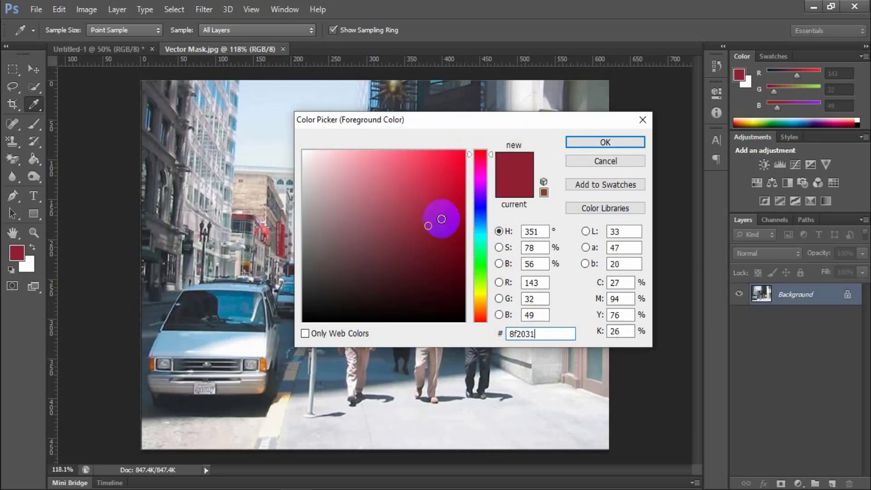
left_click(609, 168)
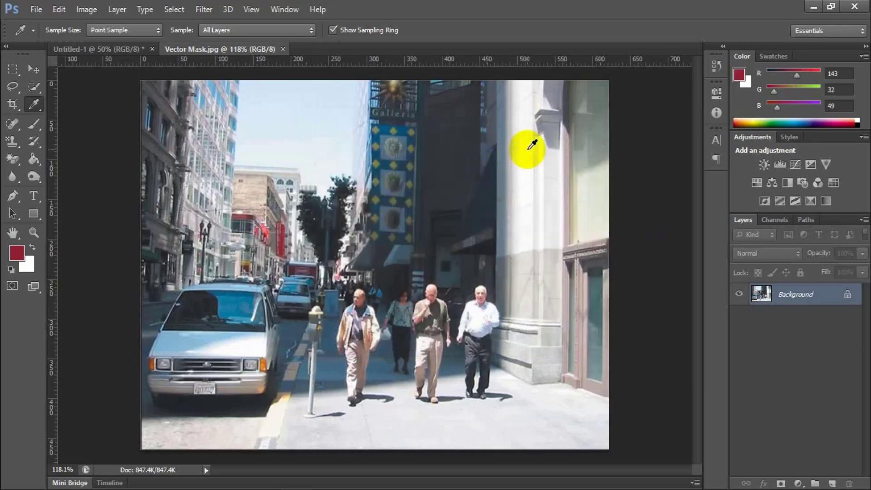
Step: Sample colors from the stone column across to the van, ending on a gray-blue foreground color of RGB 72, 91, 97
left_click(528, 149)
left_click_drag(471, 190, 246, 324)
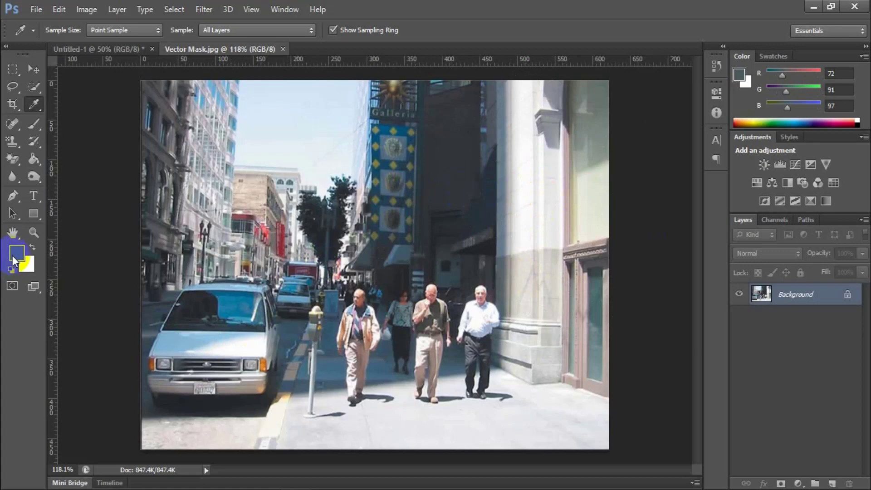
Step: Place four color sampler points on the blank white canvas of Untitled-1 with the Color Sampler tool
right_click(36, 104)
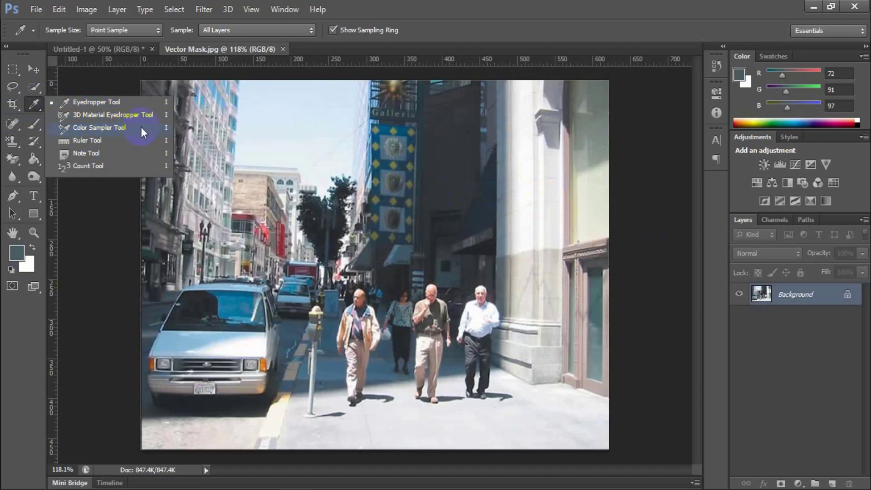
left_click(124, 129)
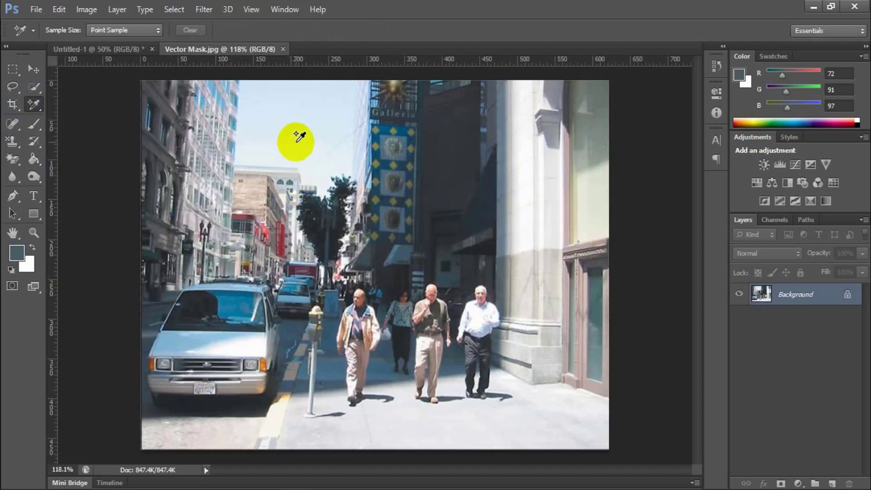
left_click(118, 52)
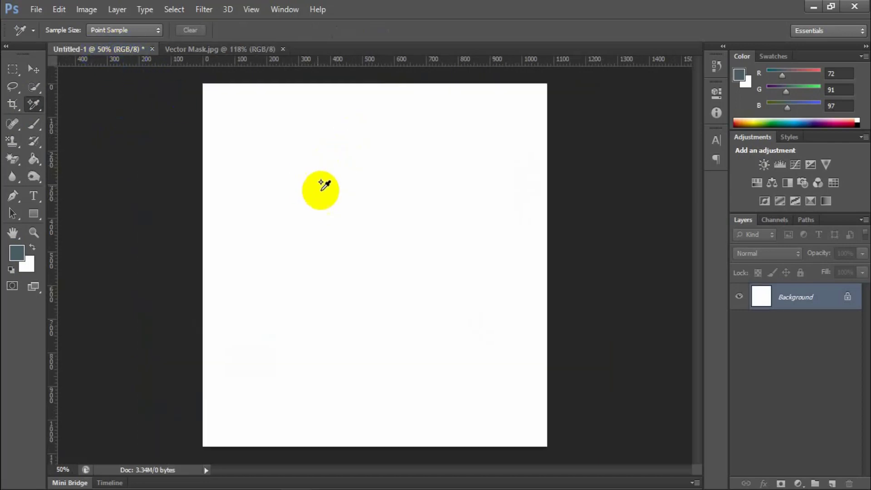
left_click(304, 180)
left_click(390, 196)
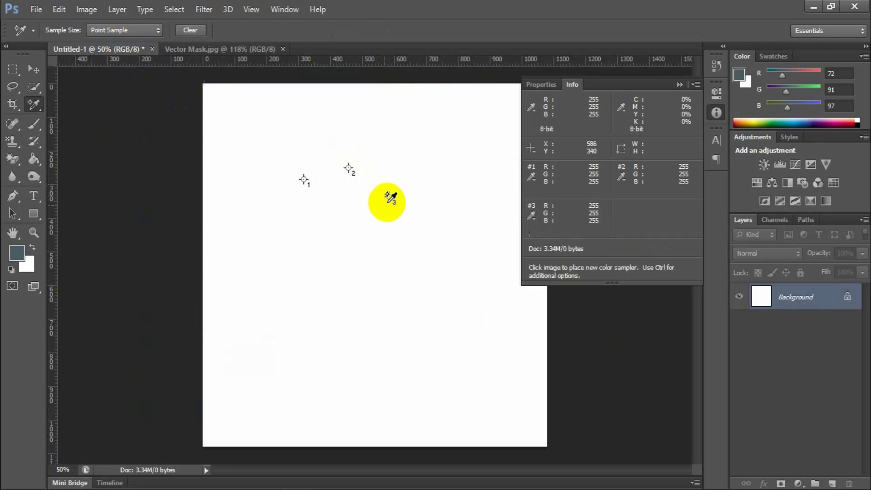
left_click(333, 238)
left_click(372, 228)
left_click(404, 200)
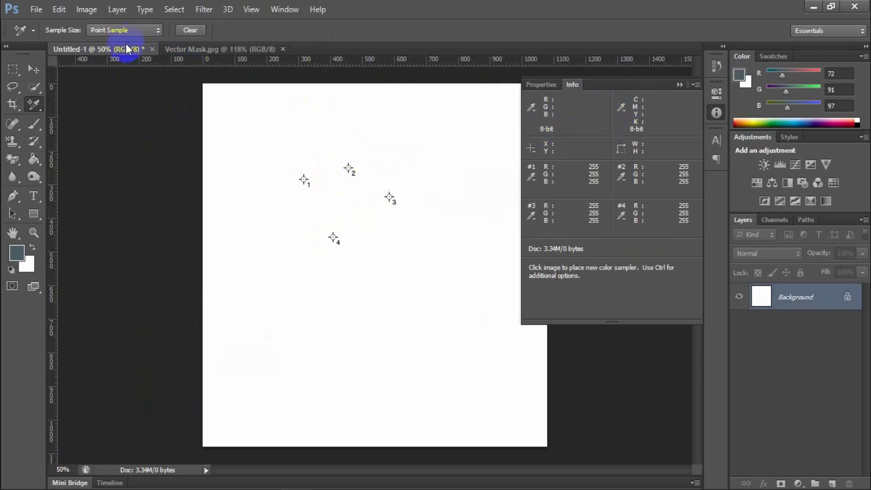
Step: Return to the Vector Mask.jpg document, switch to the Move tool, and collapse the color information display
left_click(221, 49)
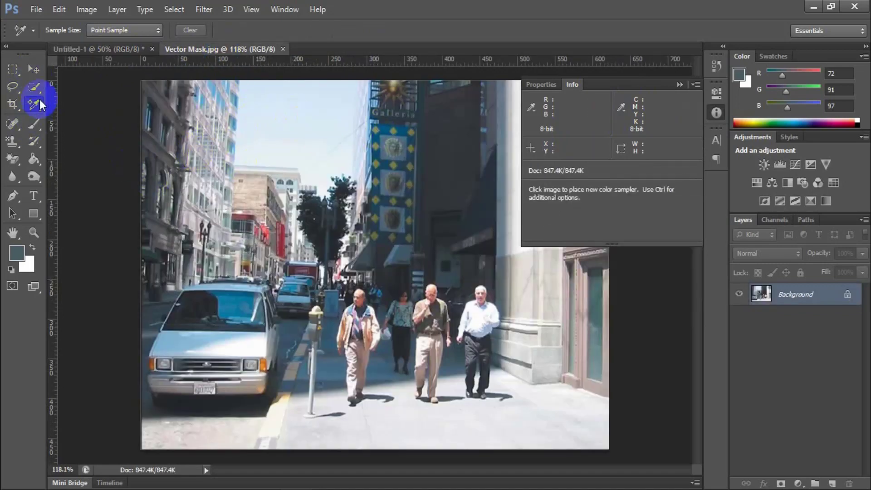
left_click(34, 68)
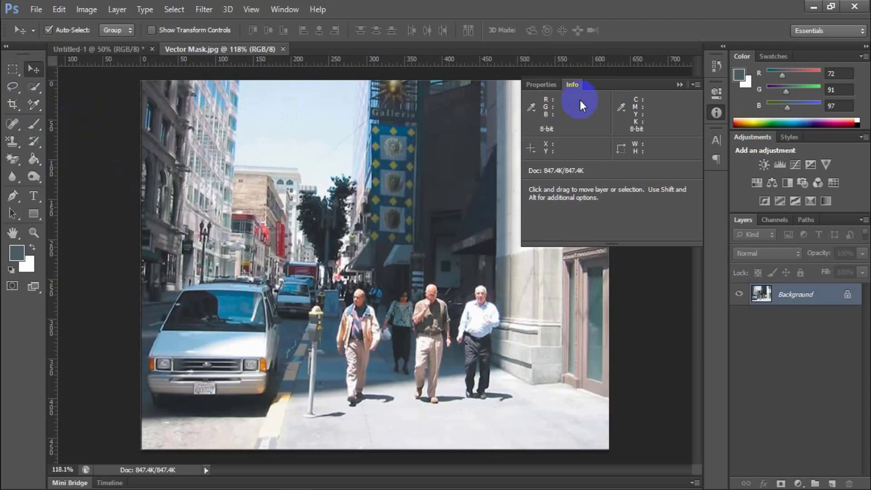
left_click(679, 85)
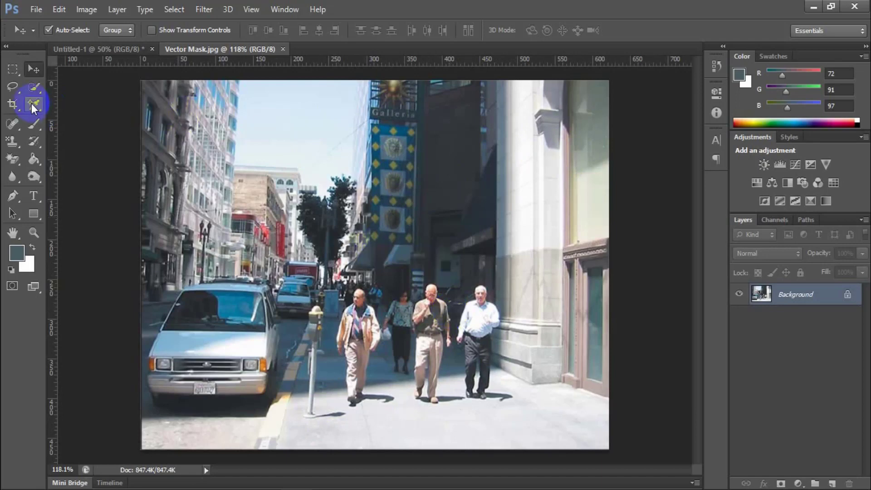
Step: Choose the Color Sampler tool and convert the locked Background into a regular layer named Layer 0
left_click_drag(31, 103, 95, 127)
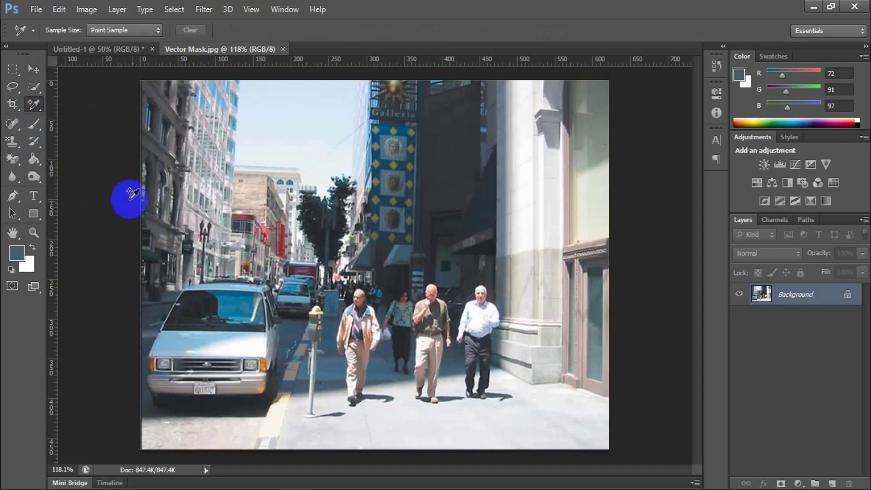
left_click(841, 295)
double_click(840, 295)
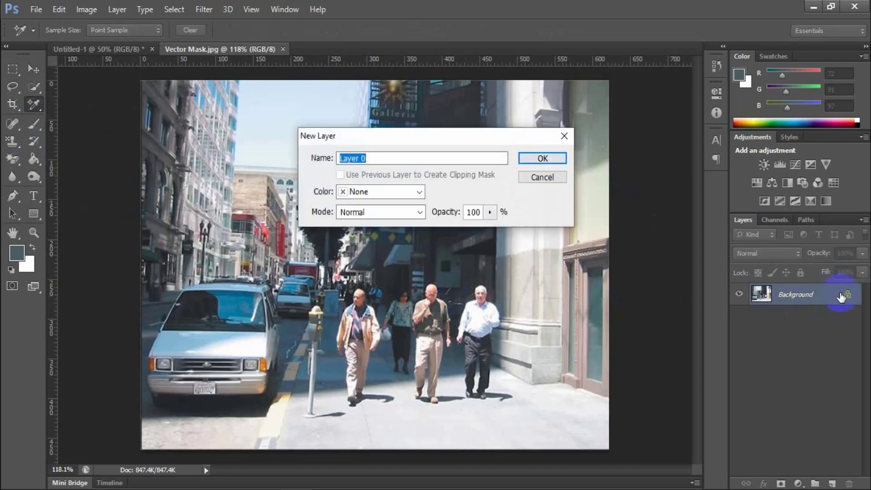
left_click(552, 159)
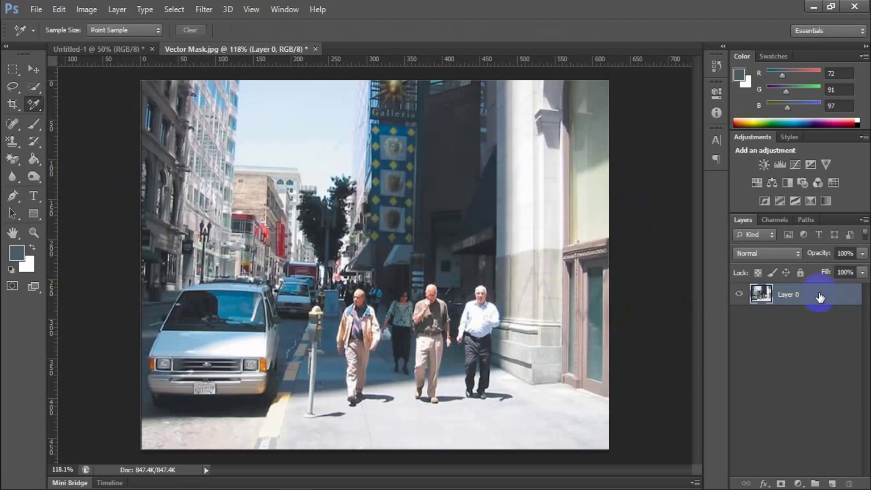
Step: Duplicate Layer 0 and hide the original layer beneath the copy
key("ctrl+j")
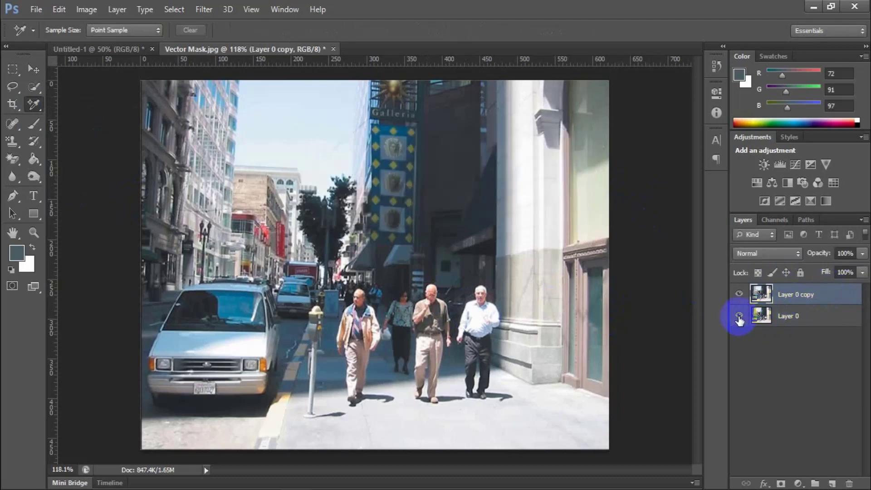
left_click(739, 316)
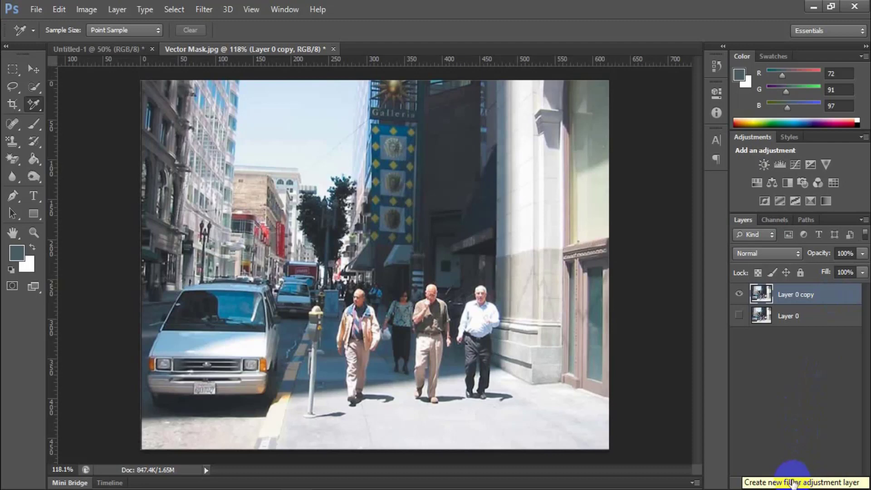
Step: Add a Threshold adjustment layer above the copied layer and raise its threshold level to 248
left_click(798, 484)
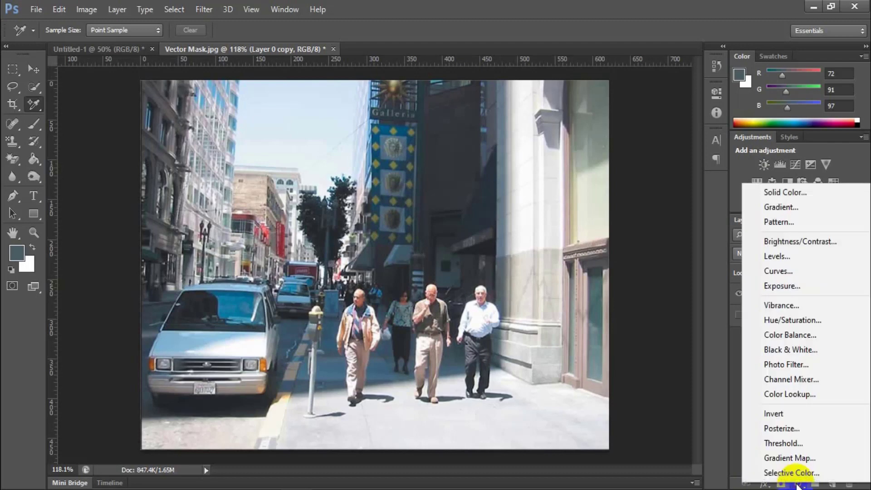
left_click(796, 442)
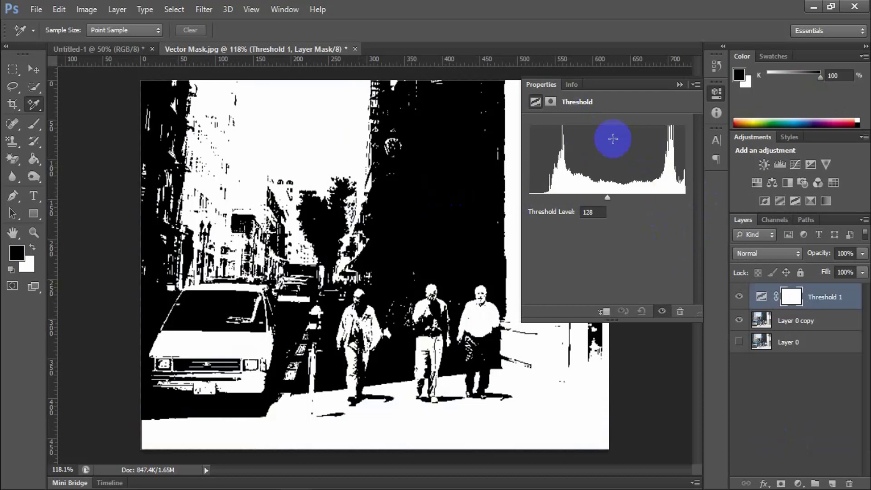
left_click_drag(607, 197, 681, 203)
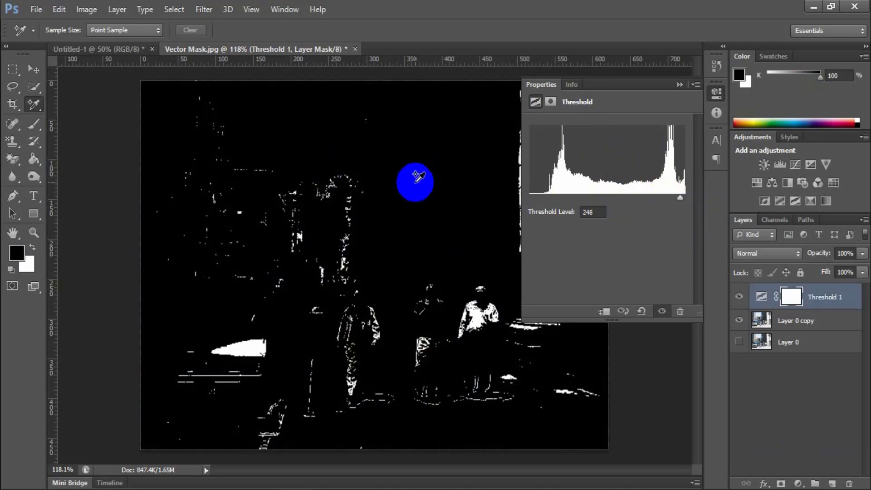
Step: Place a color sampler point on the bright white patch of the van's hood
left_click(254, 345)
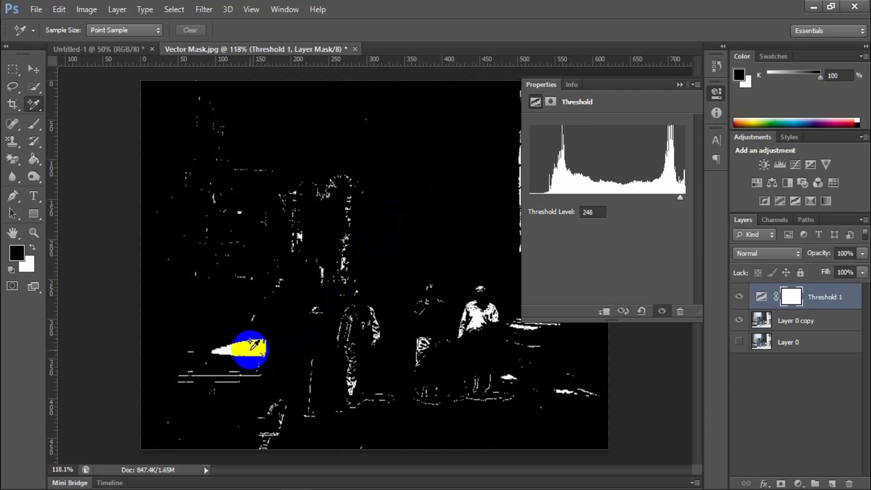
mouse_move(250, 347)
left_mouse_down()
mouse_move(237, 349)
mouse_move(255, 346)
left_mouse_up()
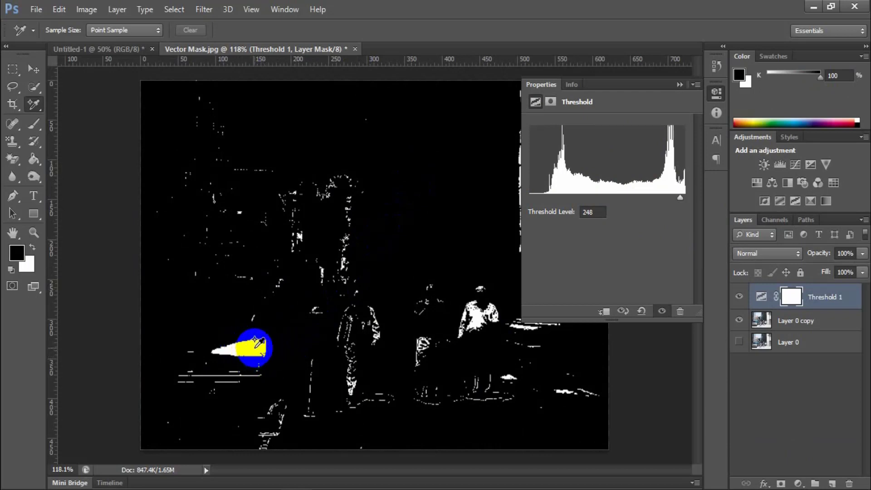
left_click(254, 348)
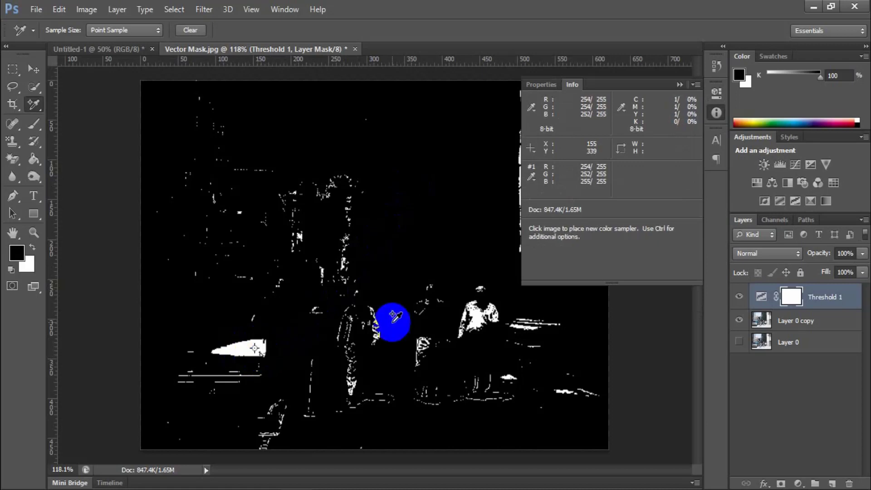
Step: Lower the threshold level to 38 and place a second color sampler point in the dark area under the van's bumper
left_click(544, 84)
left_click_drag(605, 198, 552, 197)
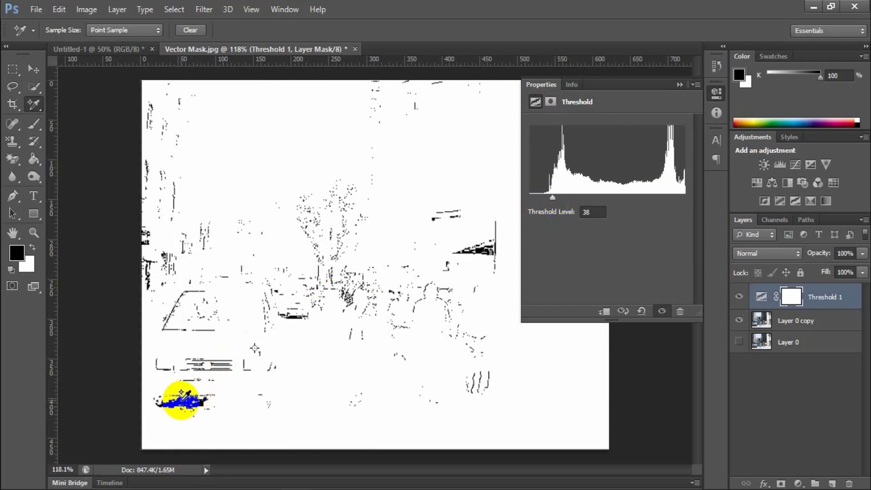
key("F8")
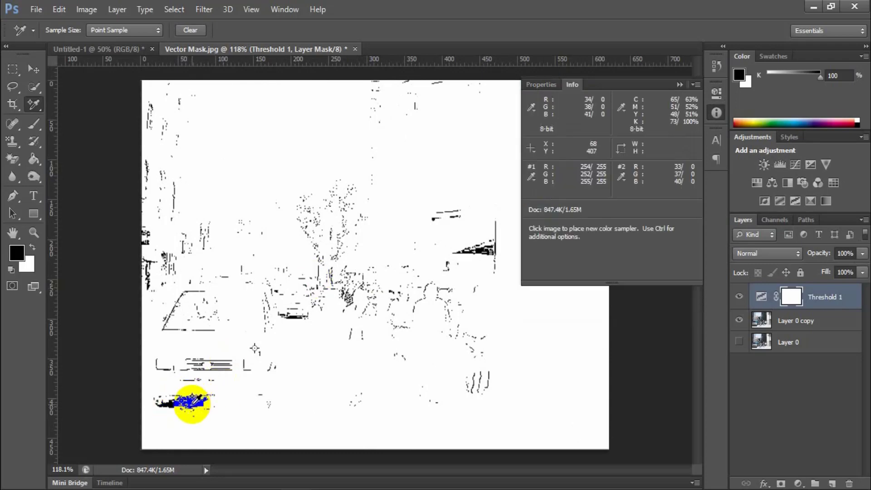
Step: Collapse the Threshold settings and delete the Threshold adjustment layer
left_click(545, 84)
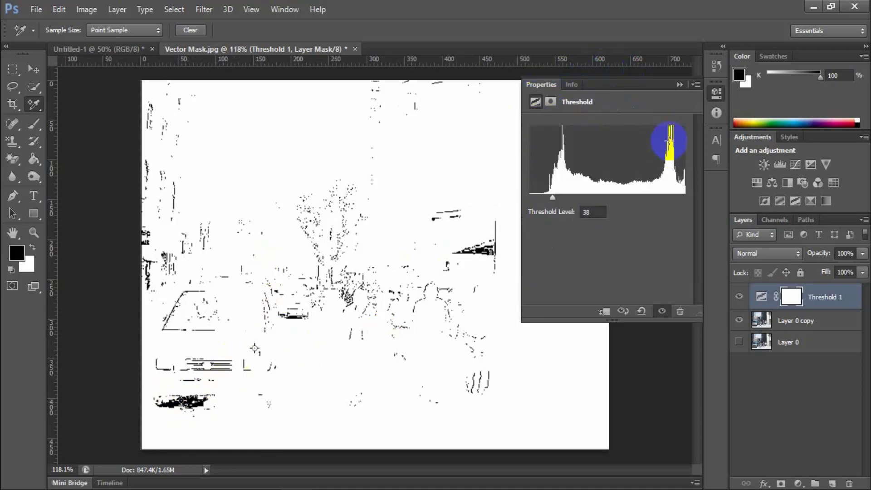
left_click(679, 85)
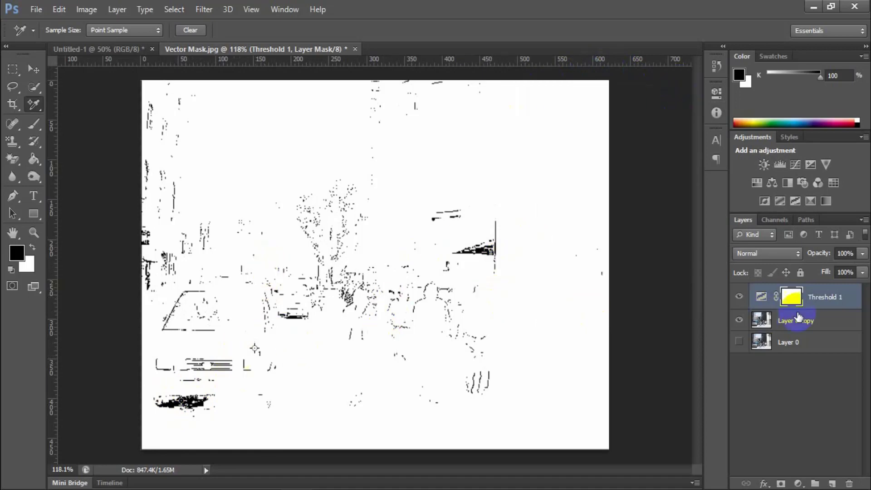
left_click(833, 297)
left_click_drag(833, 297, 849, 484)
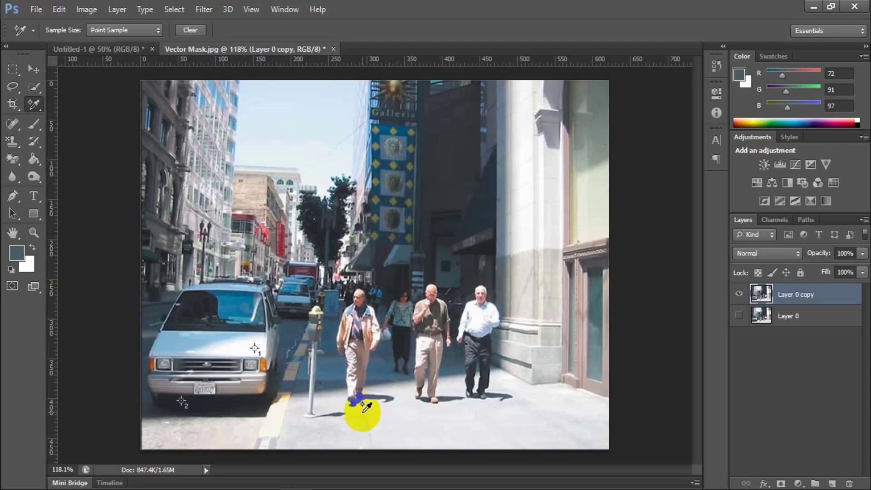
Step: Show the Info readouts with the Color Sampler tool active and set the first color readout to Total Ink
left_click_drag(32, 108, 97, 127)
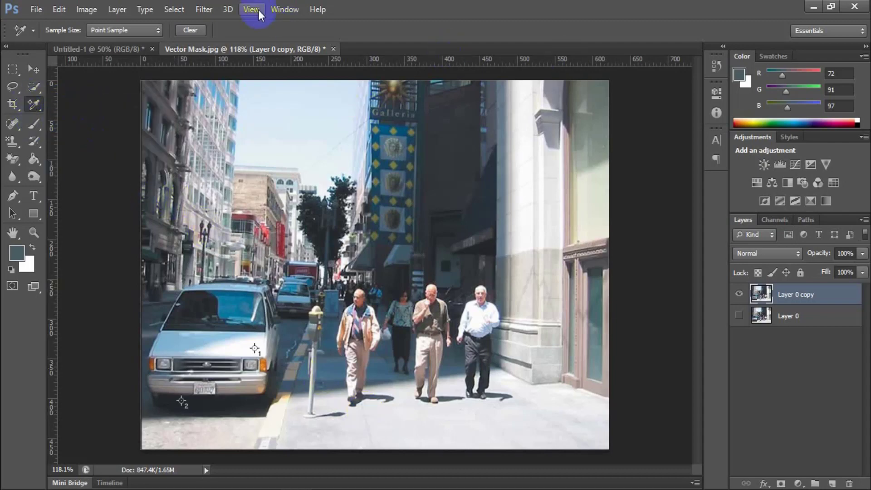
left_click(289, 9)
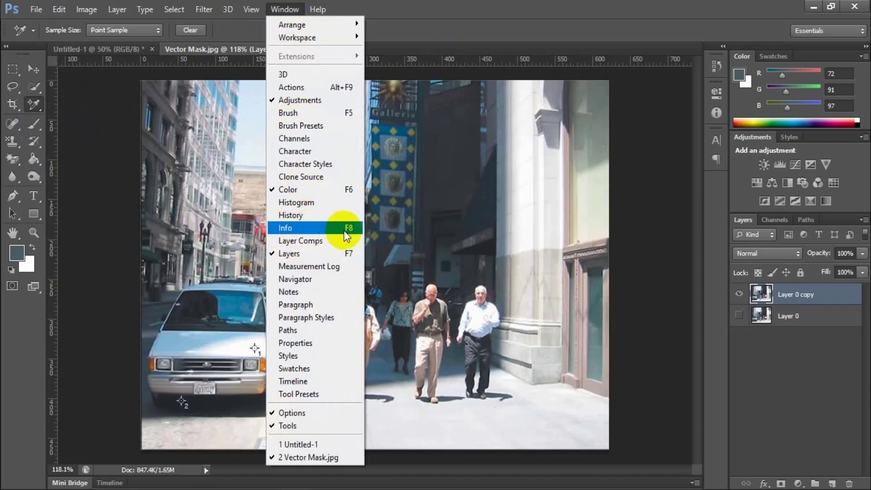
left_click(331, 227)
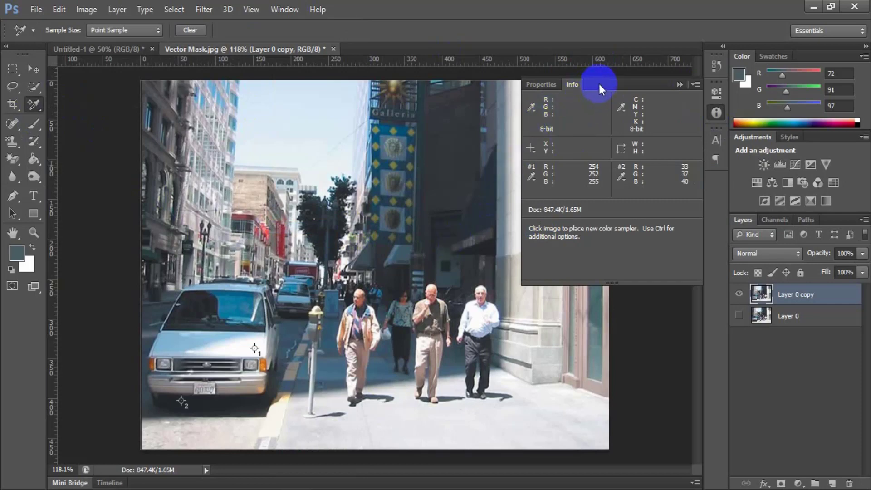
left_click(533, 109)
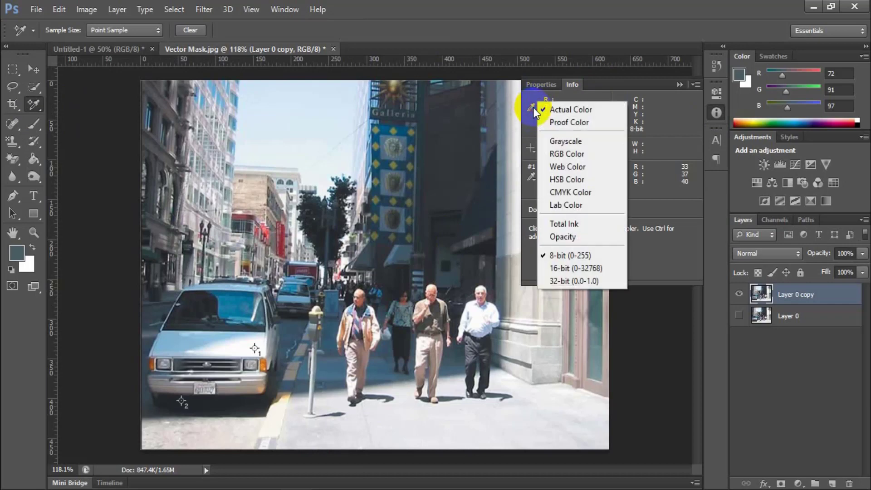
left_click(580, 224)
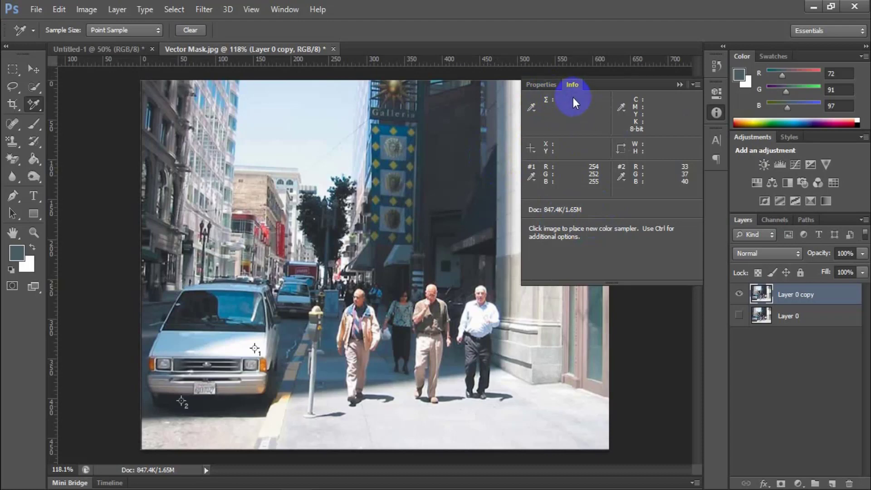
Step: Try a neutral gray foreground color with hue 0, saturation 0% and brightness 50%, and cancel the color picker
left_click(16, 252)
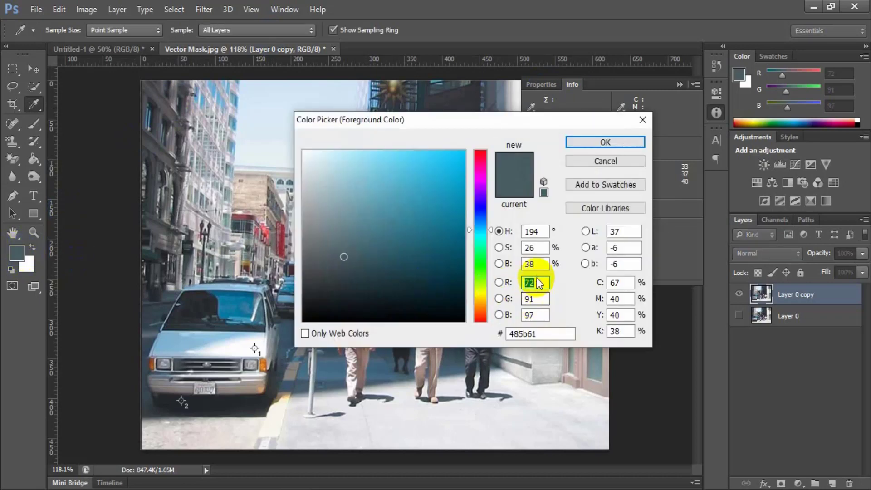
left_click(533, 264)
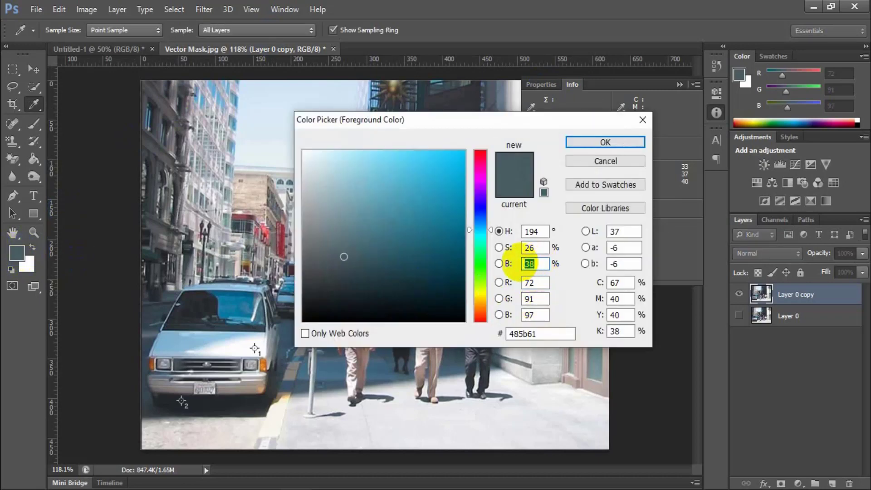
type("50")
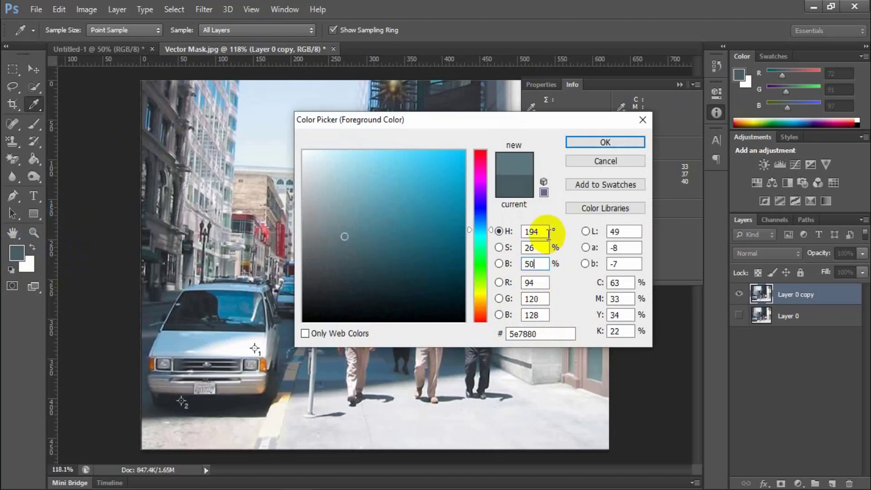
left_click(500, 231)
type("0")
left_click(530, 247)
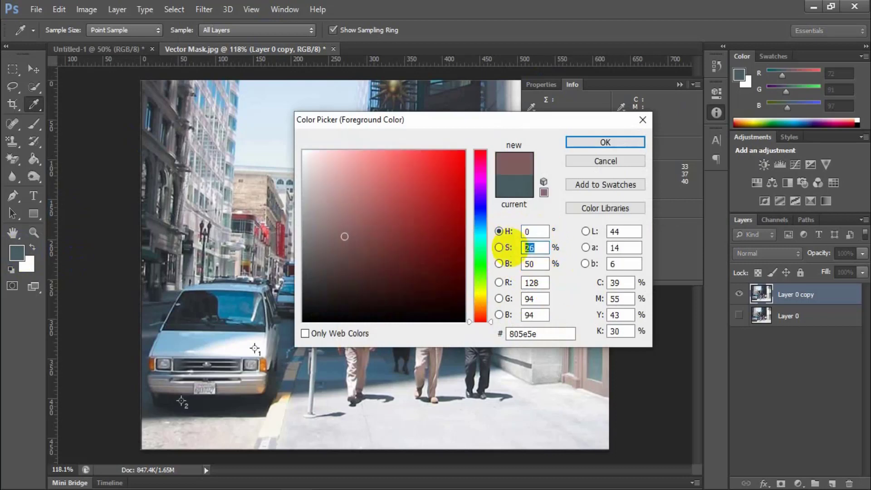
type("0")
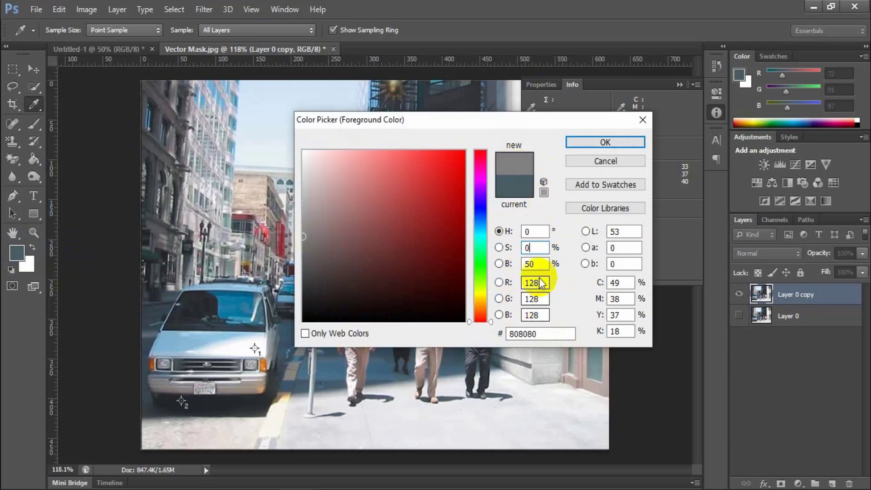
left_click(630, 161)
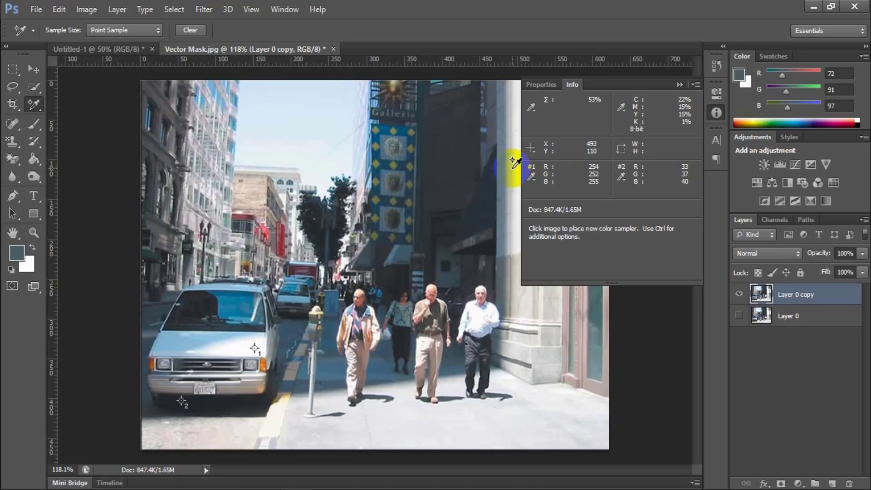
Step: Place a third color sampler point on the light stone column and collapse the Info readouts
left_click(512, 161)
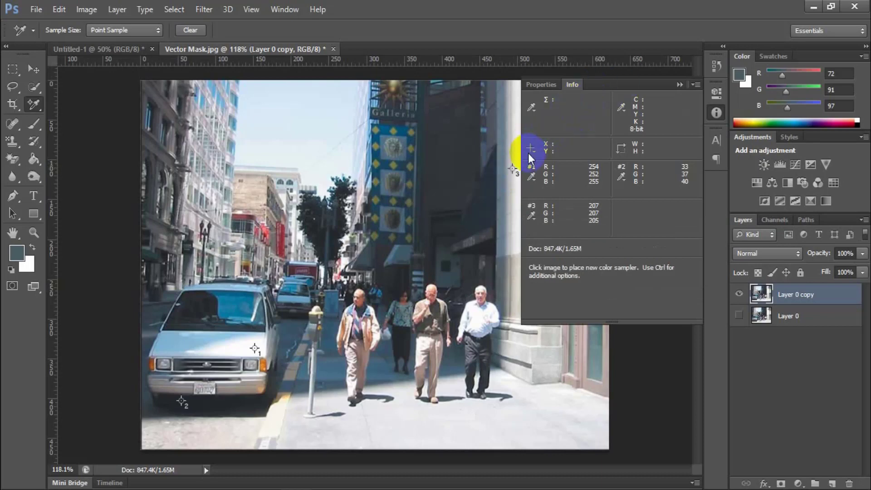
left_click(679, 84)
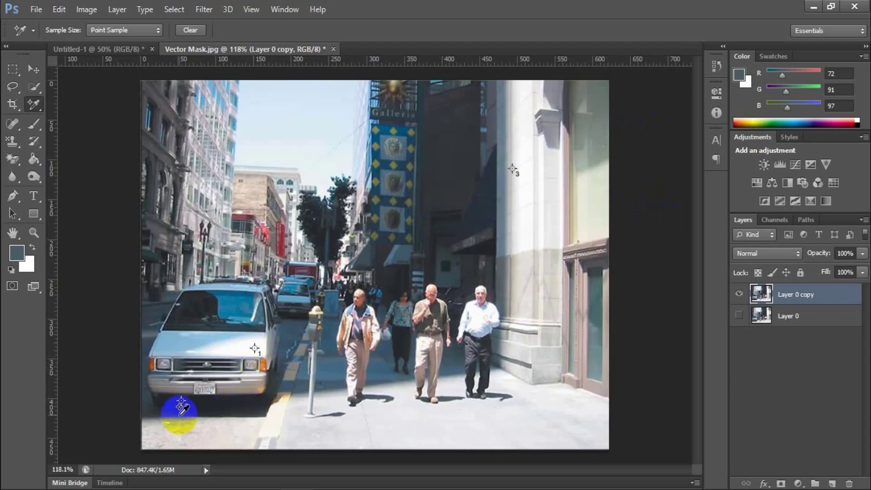
left_click(514, 171)
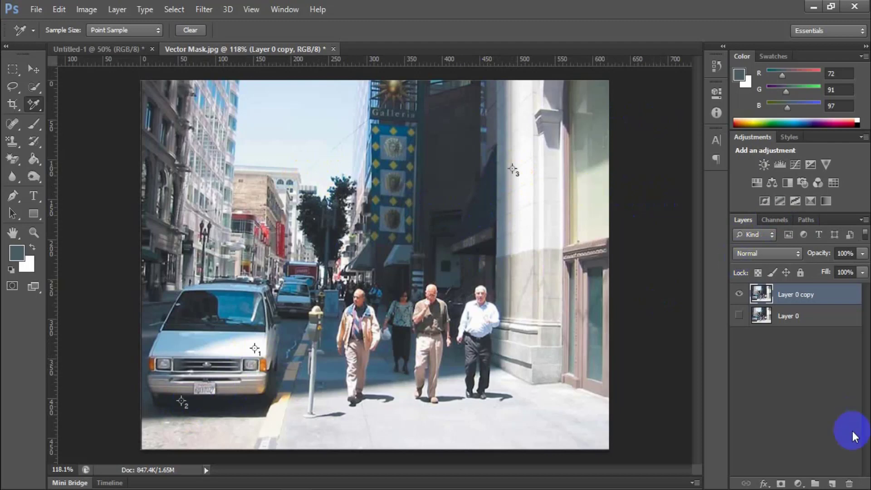
Step: Add a Levels adjustment layer above Layer 0 copy
left_click(798, 483)
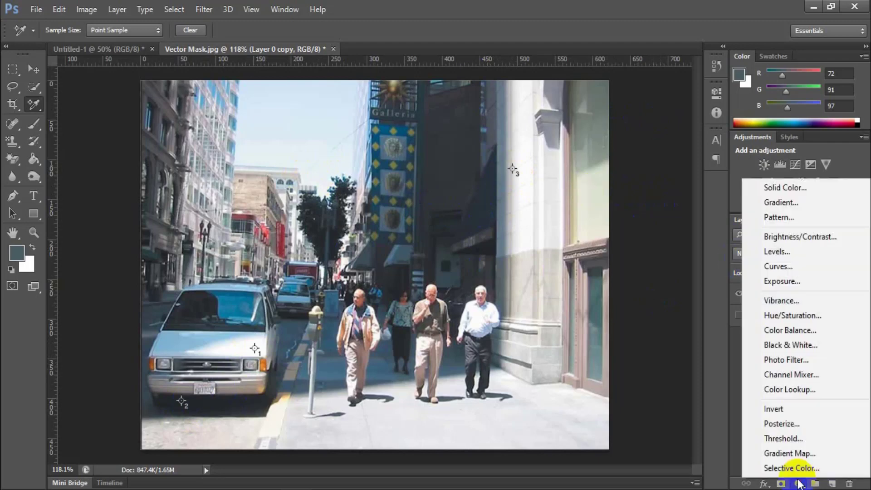
left_click(719, 308)
left_click(798, 483)
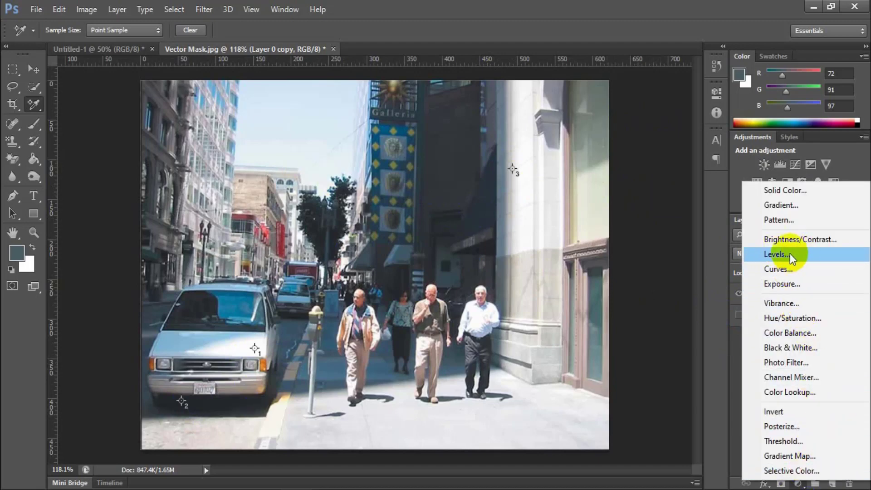
left_click(787, 257)
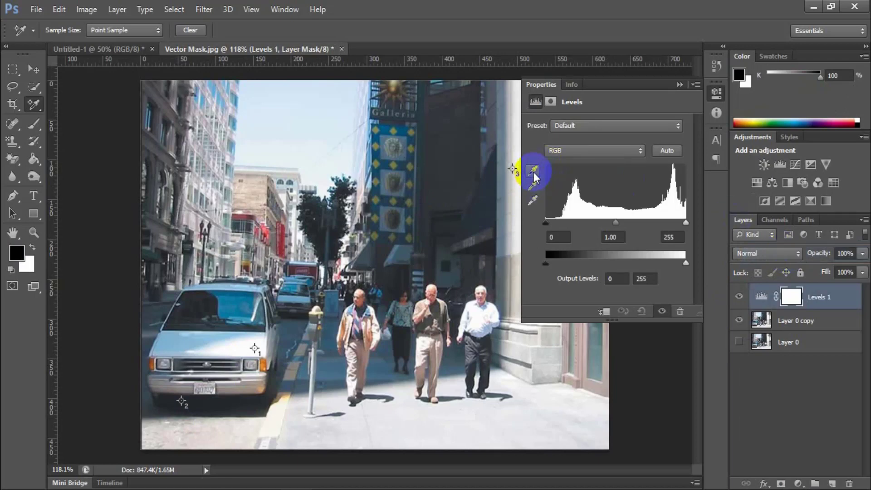
Step: Set the Levels black point from sampler point 2 under the van and the white point from sampler point 1 on its hood
left_click(533, 171)
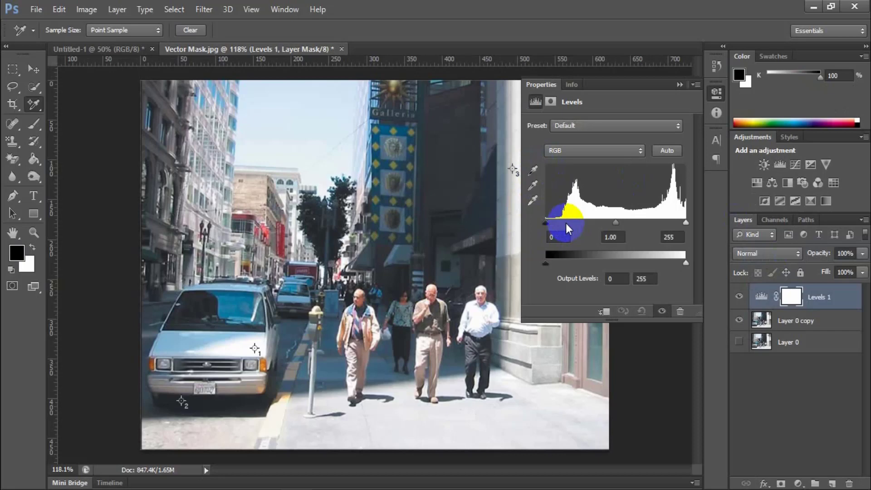
left_click(533, 170)
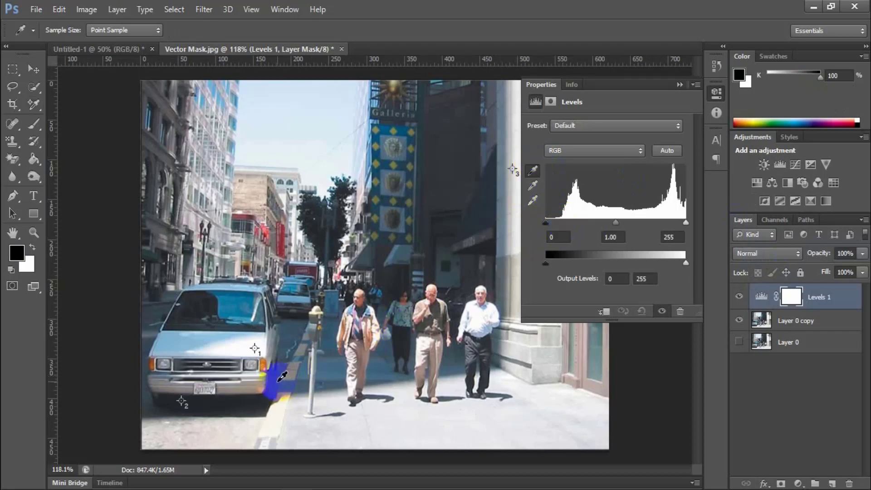
left_click(181, 400)
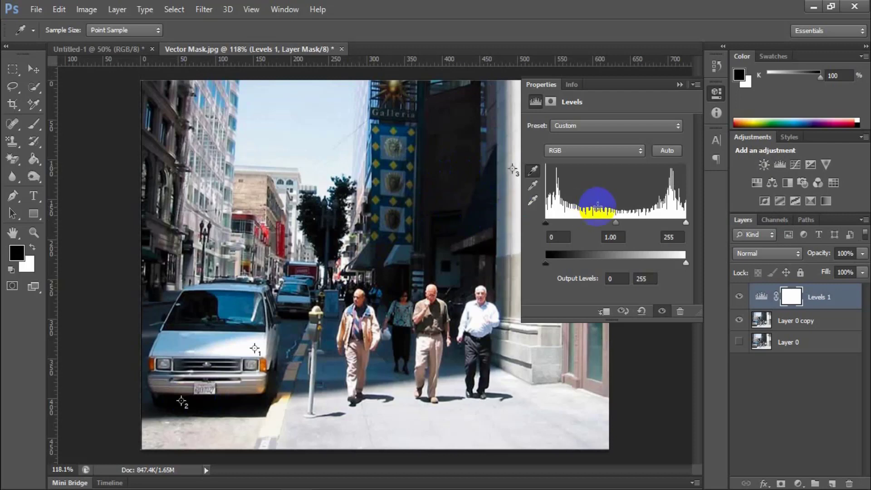
left_click(533, 200)
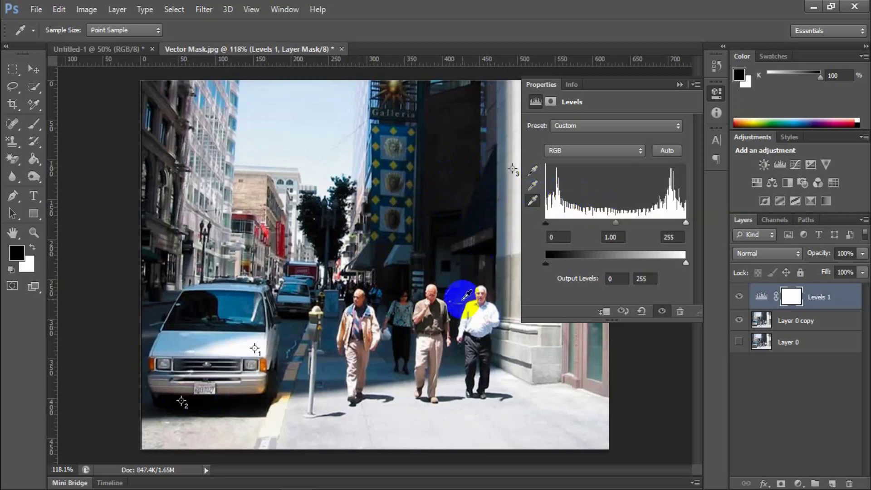
left_click(255, 347)
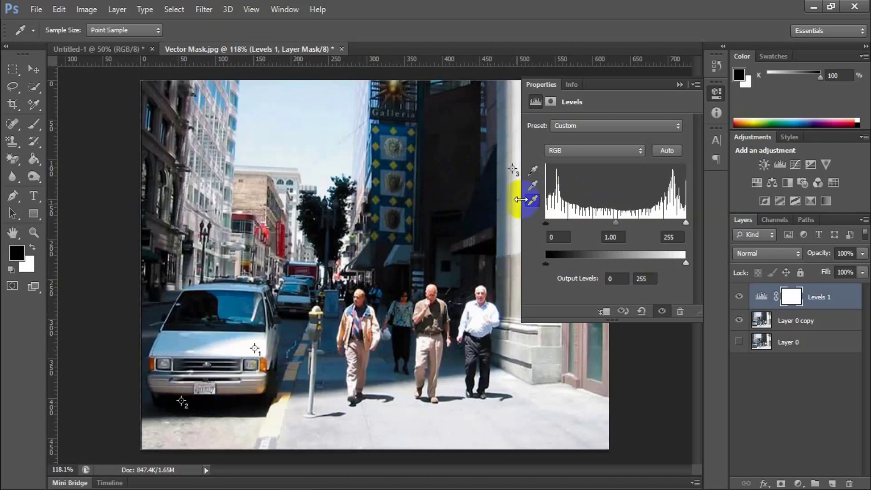
Step: Set the Levels gray point from sampler point 3 on the stone column and collapse the Levels properties
left_click(534, 186)
left_click(514, 168)
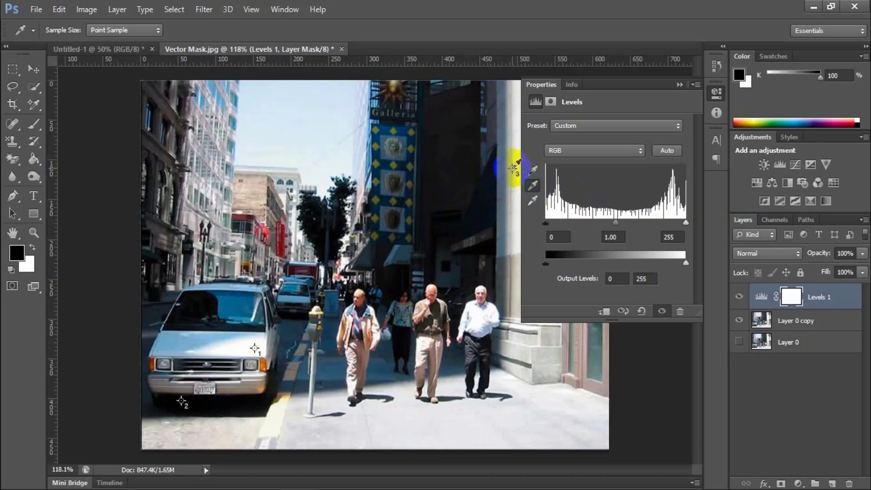
left_click(512, 169)
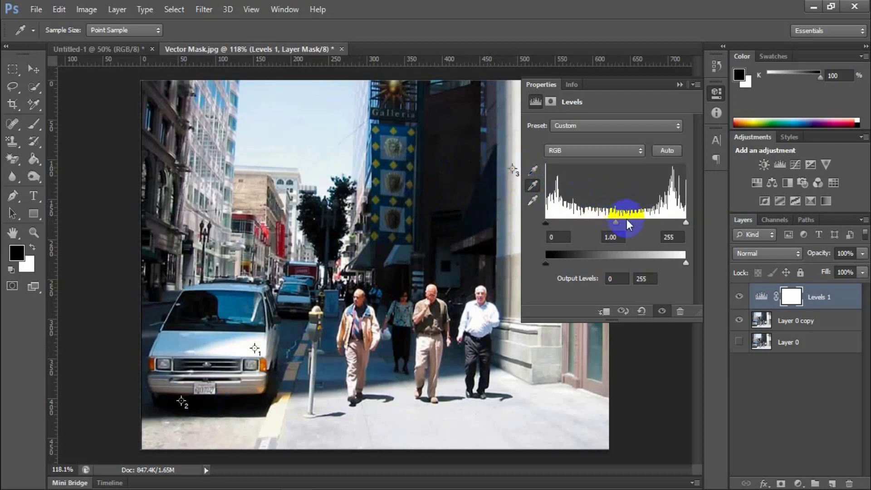
left_click(678, 85)
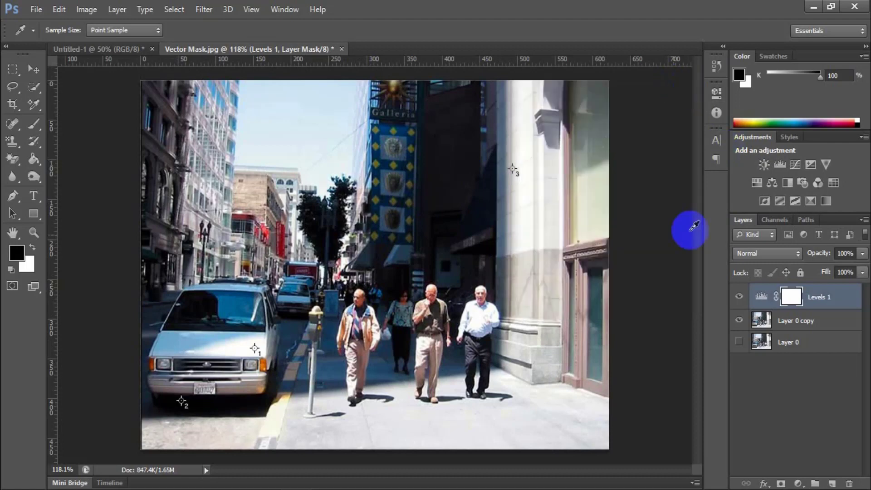
Step: Activate the Move tool and compare the photo with and without the correction by hiding and showing the Levels 1 layer twice
left_click(34, 69)
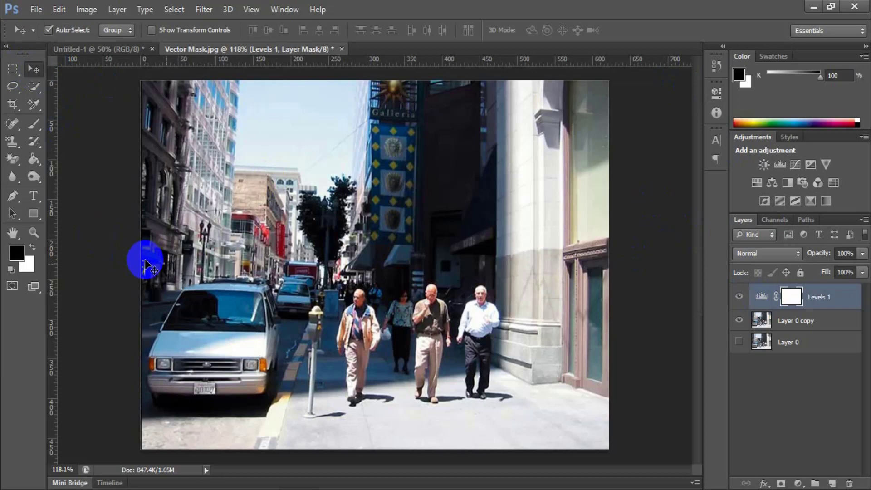
left_click(739, 297)
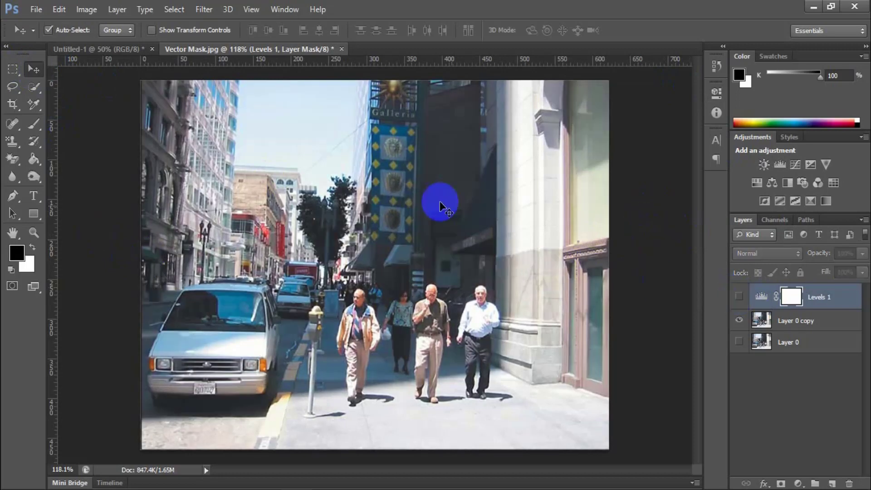
left_click(739, 297)
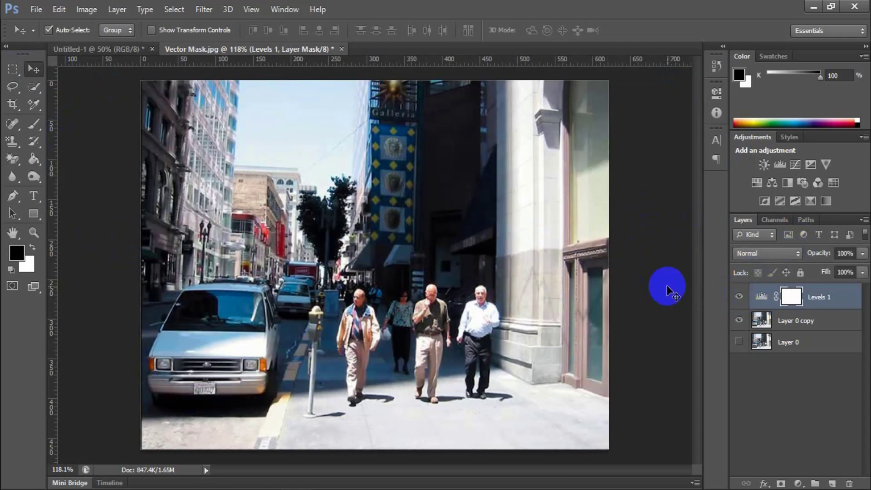
left_click(739, 298)
left_click(739, 298)
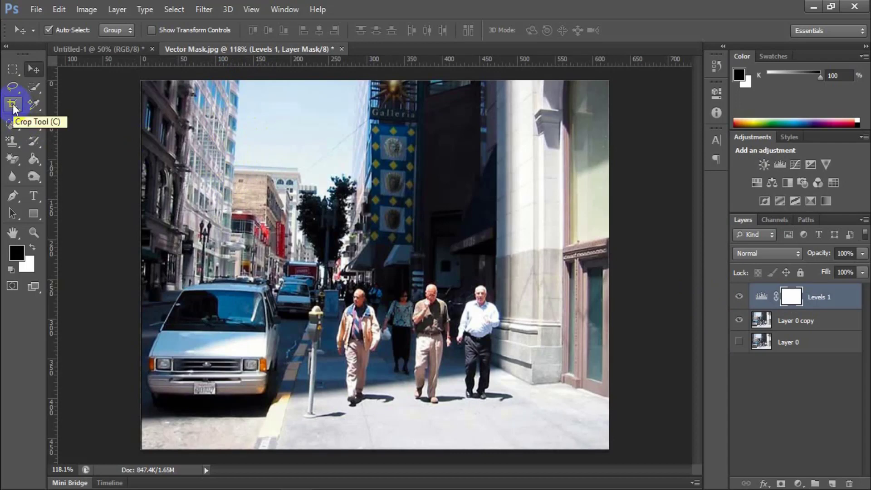
Step: Start a Warp transform on Layer 0 copy and place a vertical guide at about 130 px, beside the glass building's edge
left_click(818, 324)
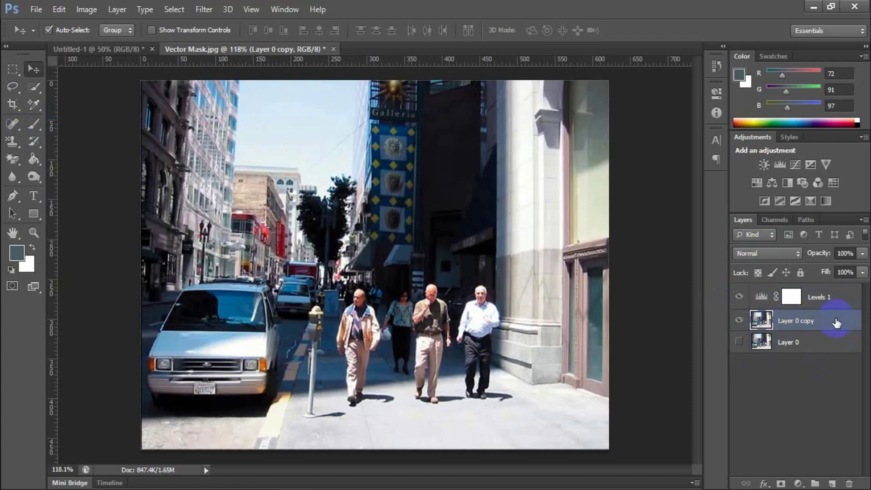
key("ctrl+t")
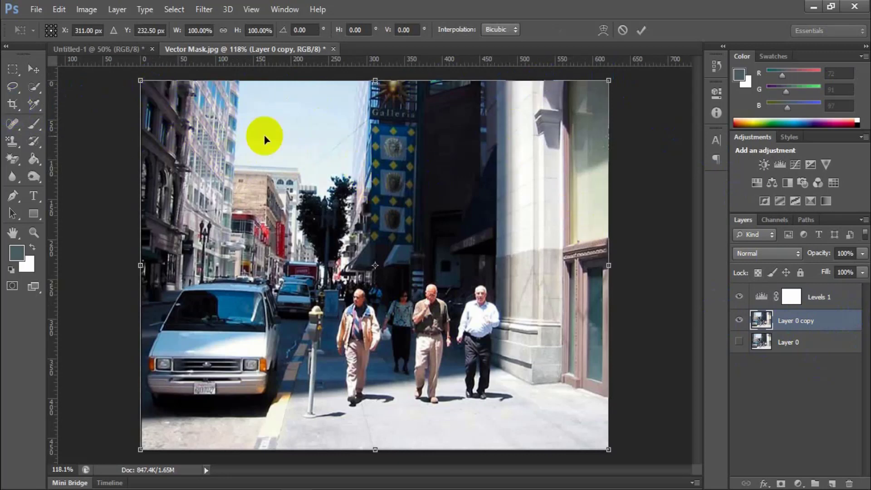
right_click(236, 123)
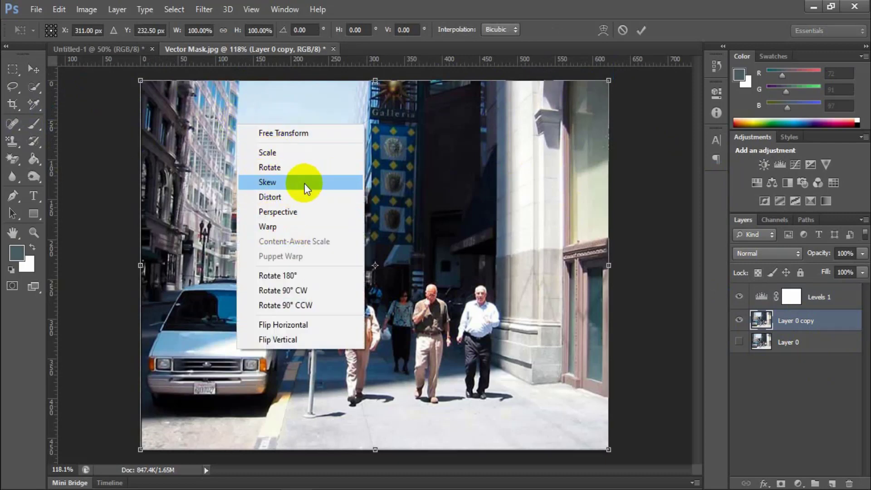
left_click(282, 226)
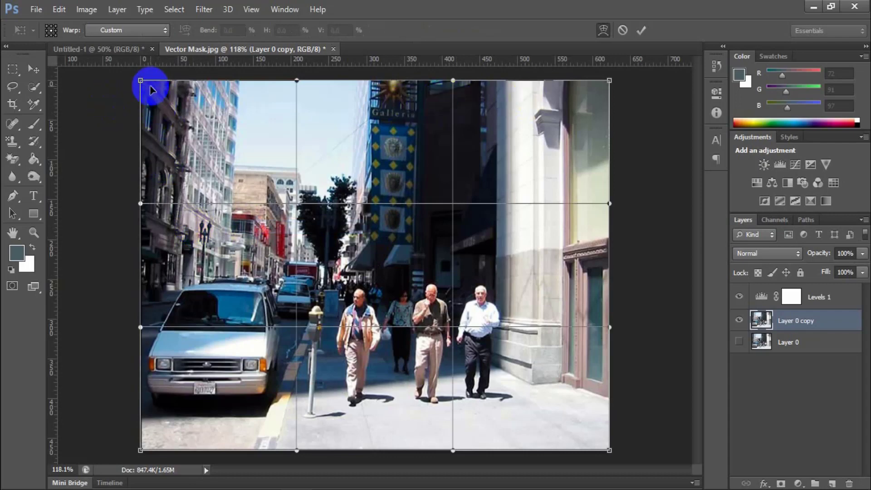
right_click(178, 99)
left_click(218, 198)
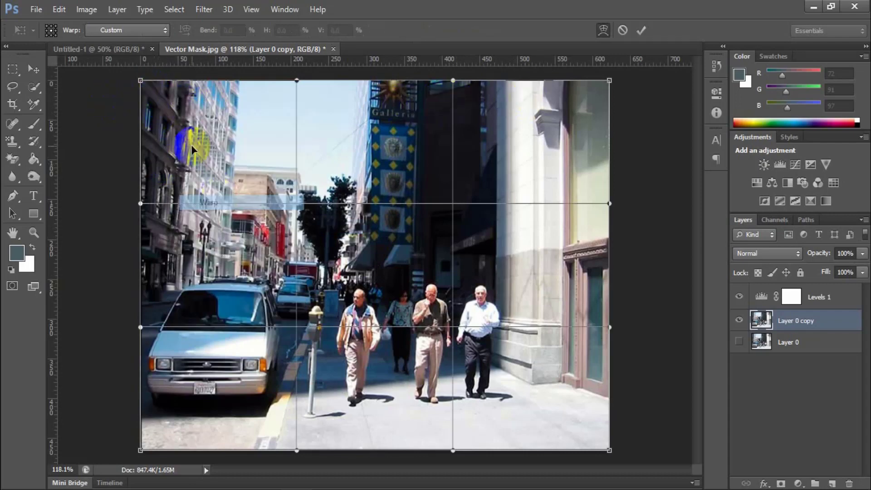
left_click(141, 81)
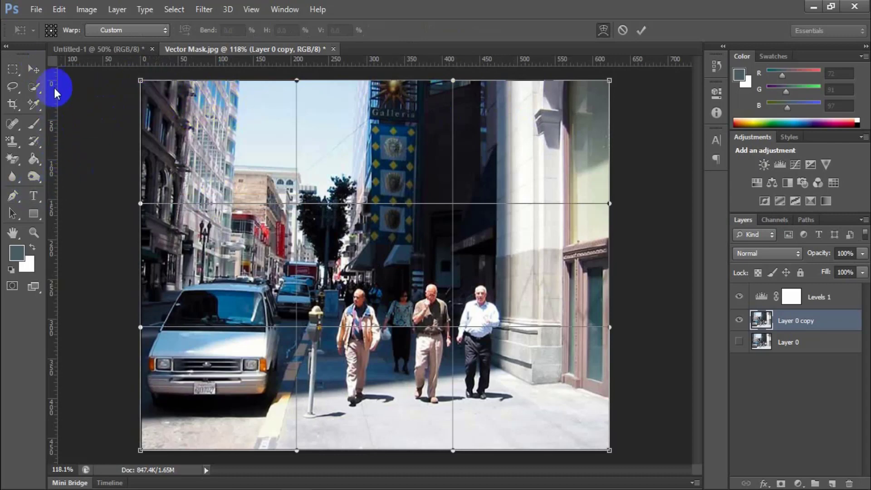
key("shift+Up")
key("shift+Left")
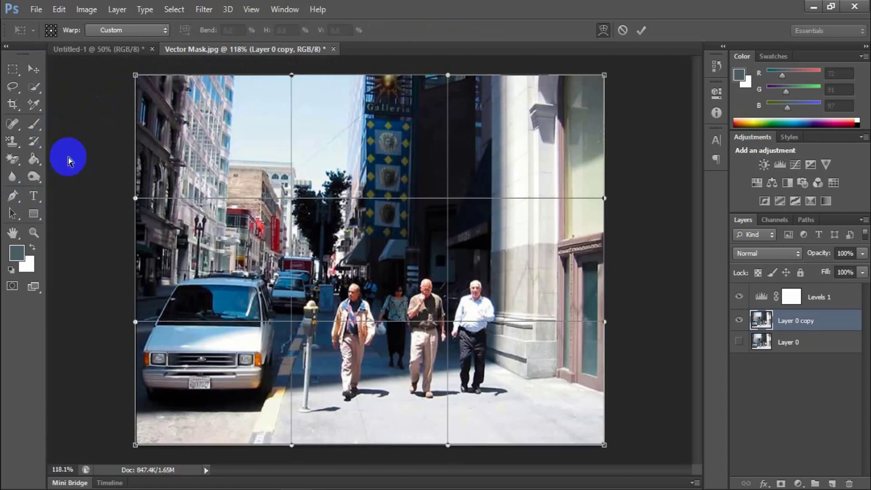
key("ctrl+r")
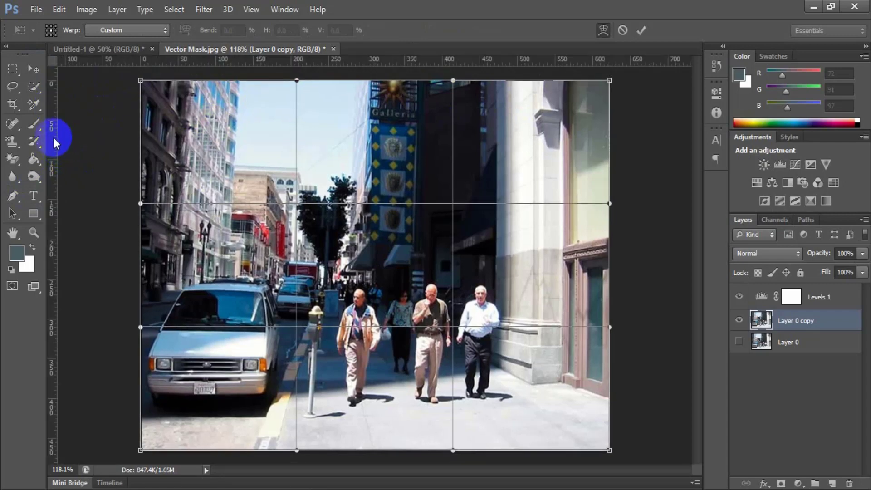
left_click_drag(50, 137, 240, 130)
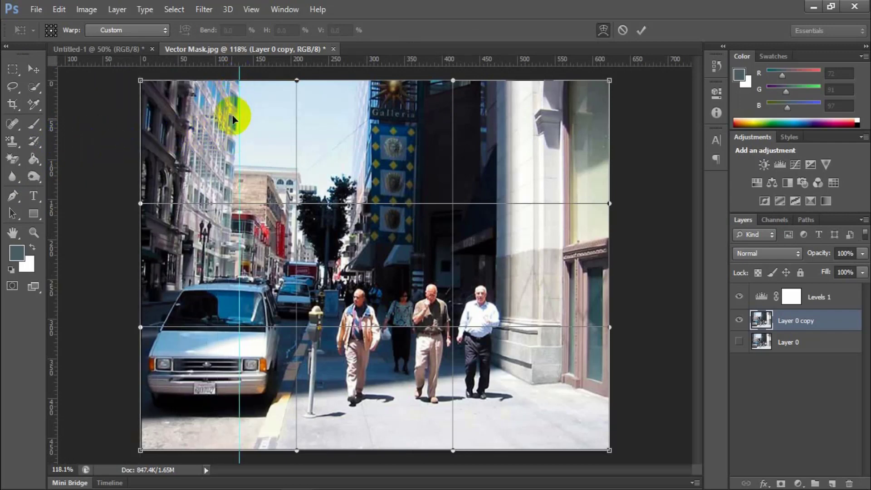
Step: Try pulling the warp's top edge slightly down, undo it, and add a second vertical guide at about 115 px
left_click_drag(239, 81, 240, 87)
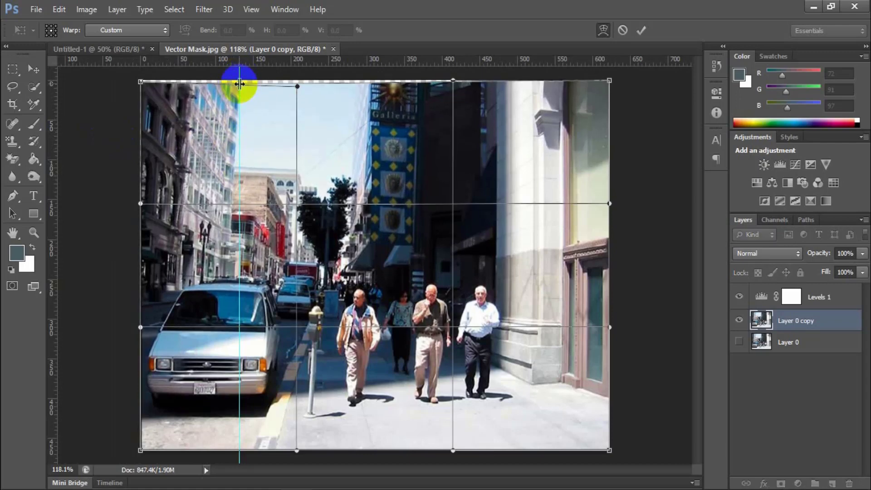
key("ctrl+z")
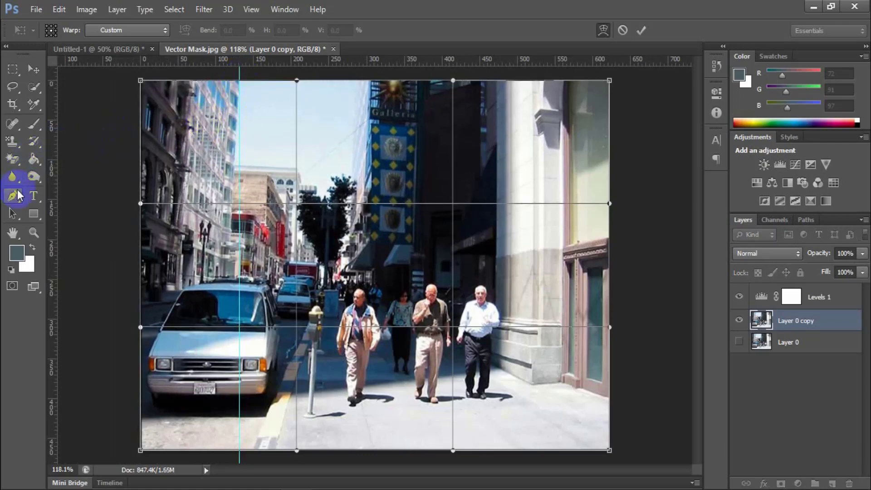
left_click_drag(53, 198, 228, 208)
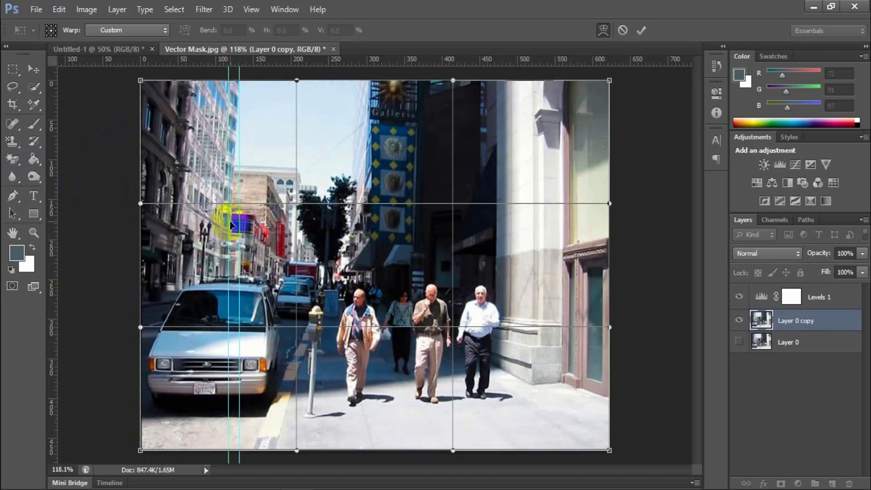
Step: Leave the warp without applying the transformation and shift the second vertical guide to about 120 px
left_click(33, 69)
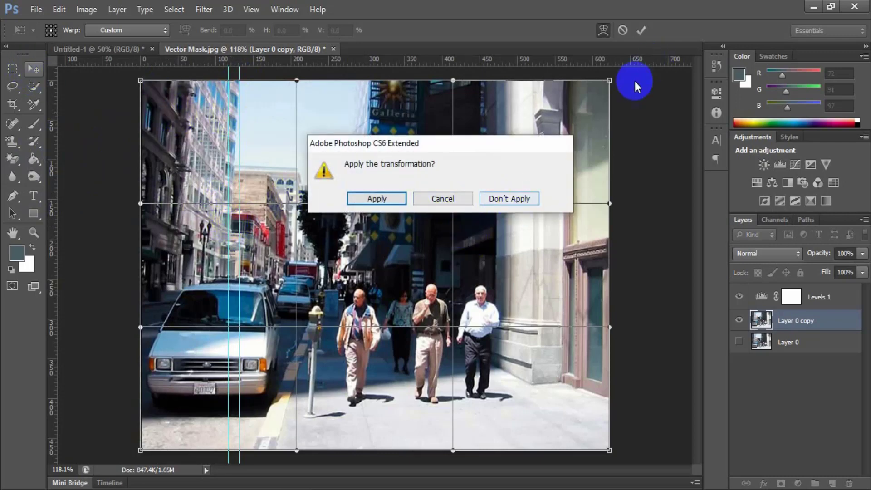
left_click(509, 203)
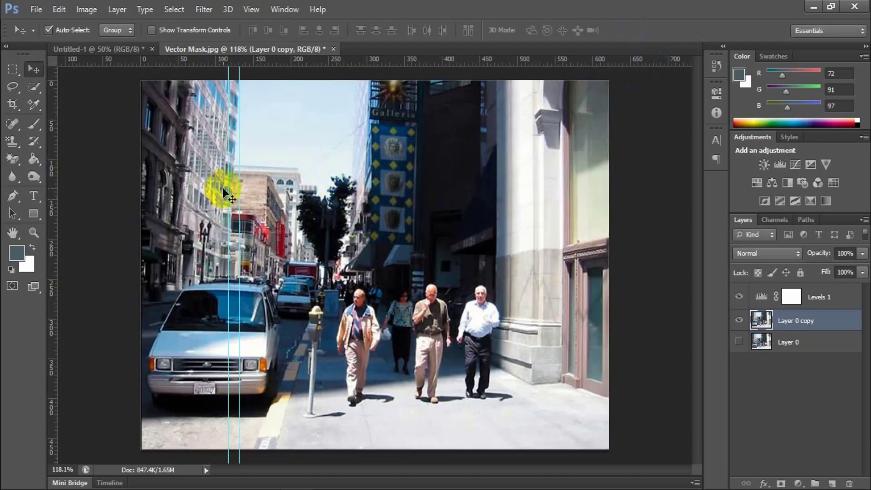
mouse_move(228, 175)
left_mouse_down()
mouse_move(223, 188)
mouse_move(231, 189)
left_mouse_up()
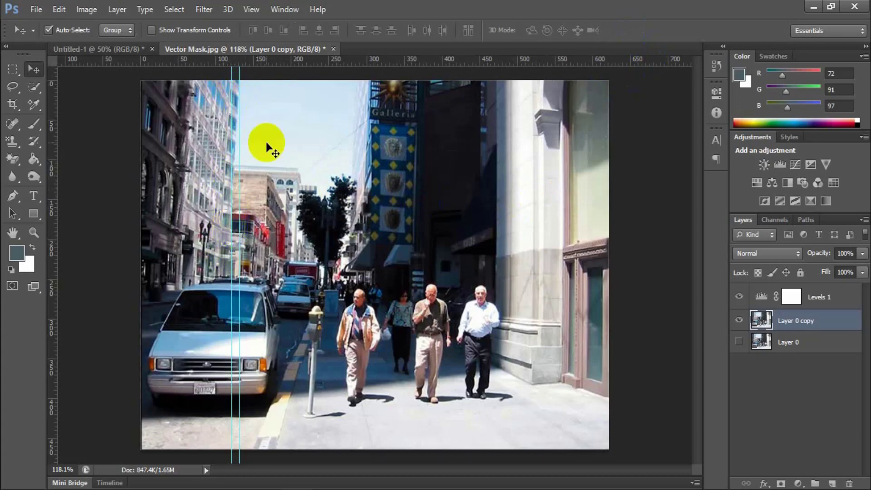
Step: Warp Layer 0 copy by pulling its upper-left corner outward about 15 px to straighten the glass building, and apply the transformation
key("ctrl+plus")
scroll(209, 172, "up", 6)
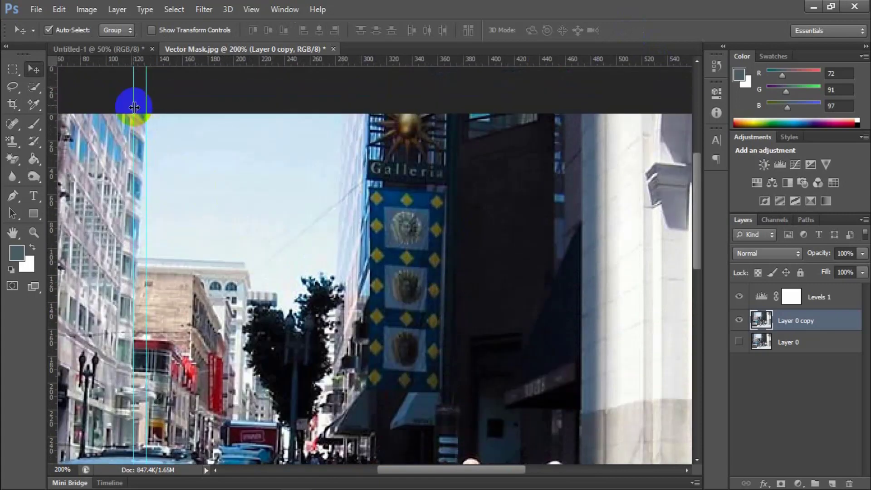
key("ctrl+minus")
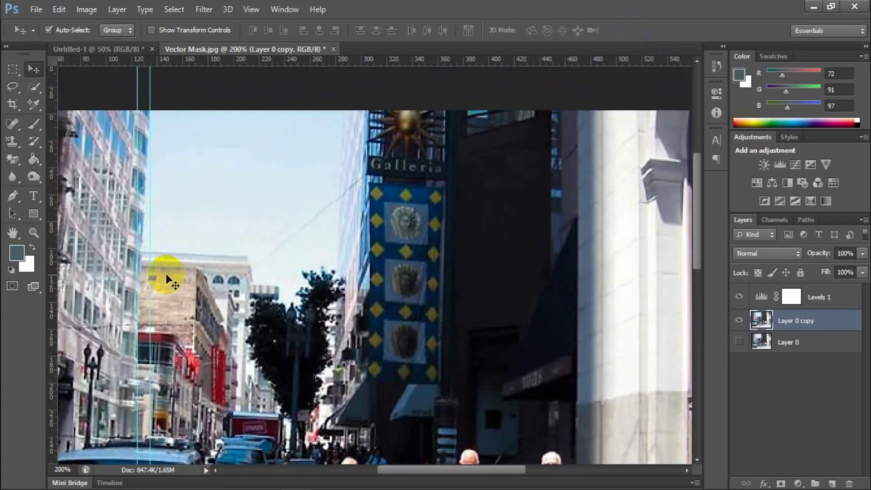
left_click(34, 232)
left_click_drag(350, 267, 267, 224)
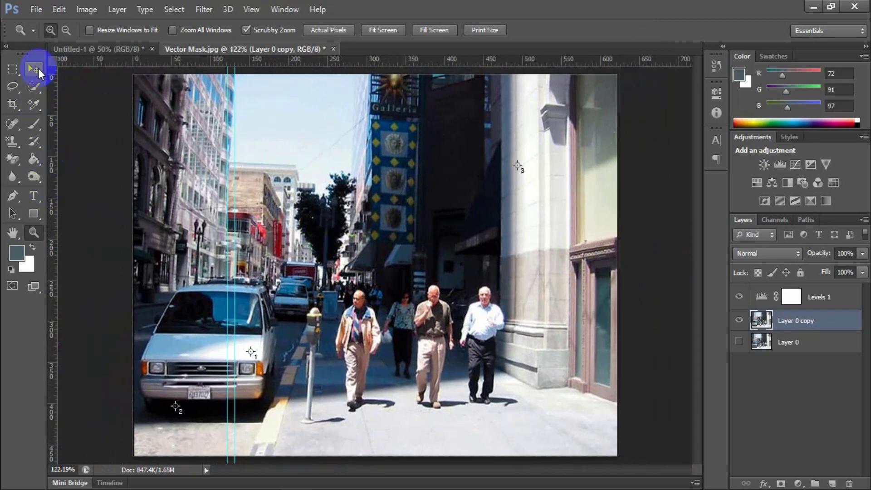
left_click(36, 69)
key("ctrl+t")
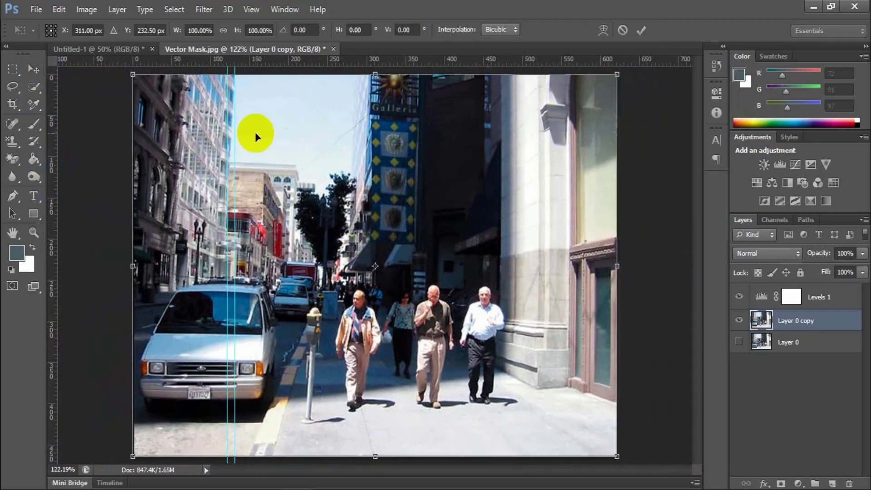
right_click(172, 91)
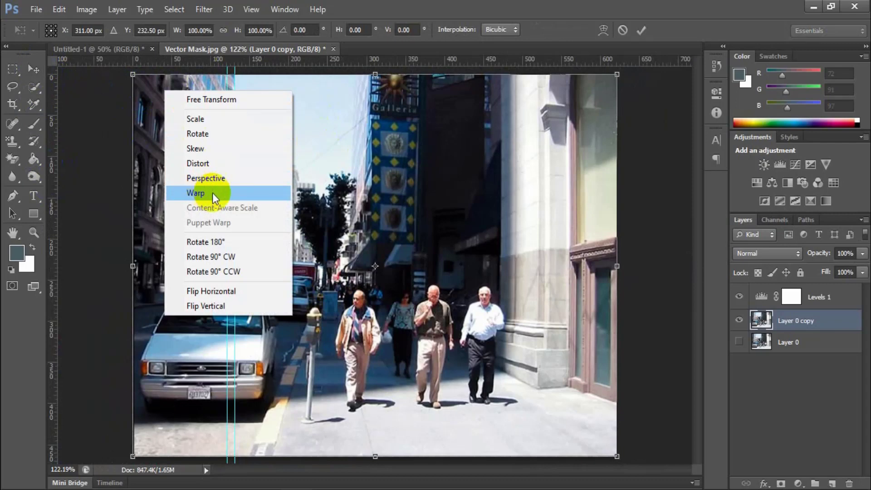
left_click(212, 193)
left_click_drag(133, 74, 121, 73)
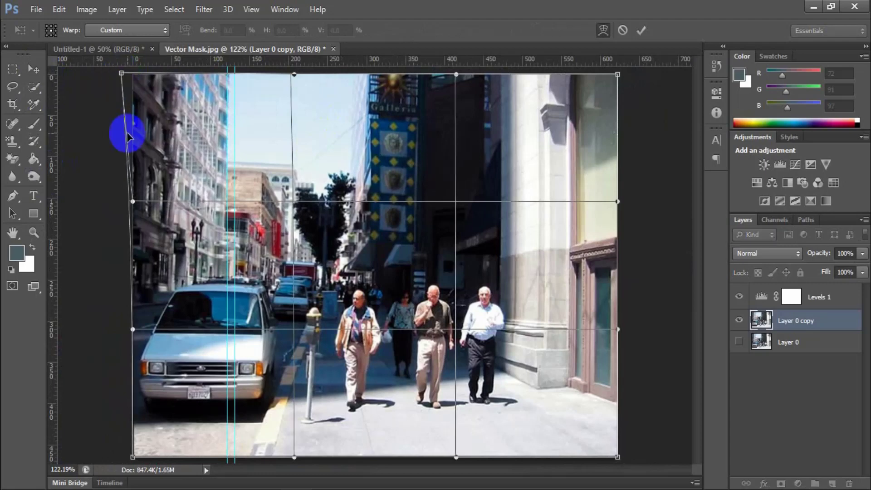
left_click_drag(131, 204, 131, 204)
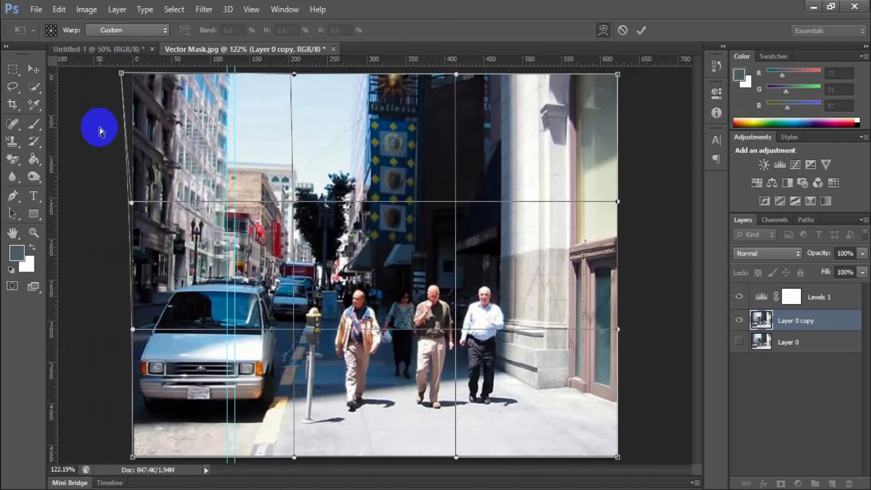
key("Return")
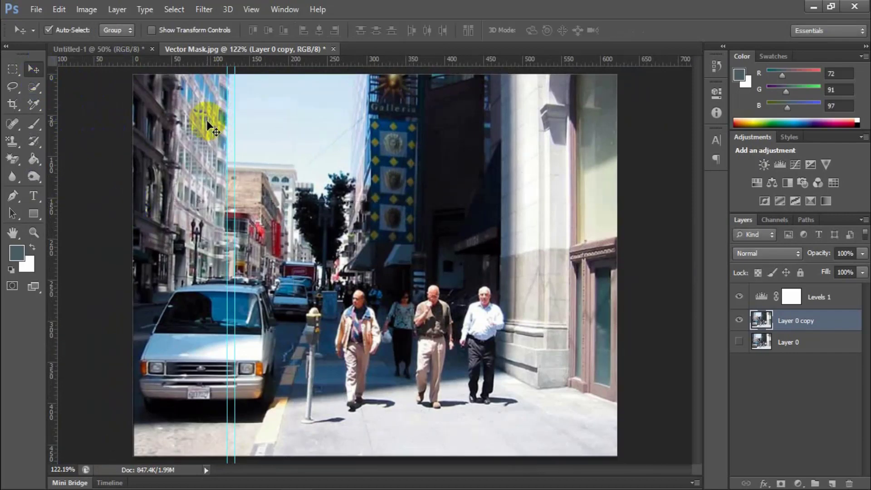
Step: Remove both vertical guides from the Vector Mask.jpg canvas
left_click_drag(228, 134, 52, 146)
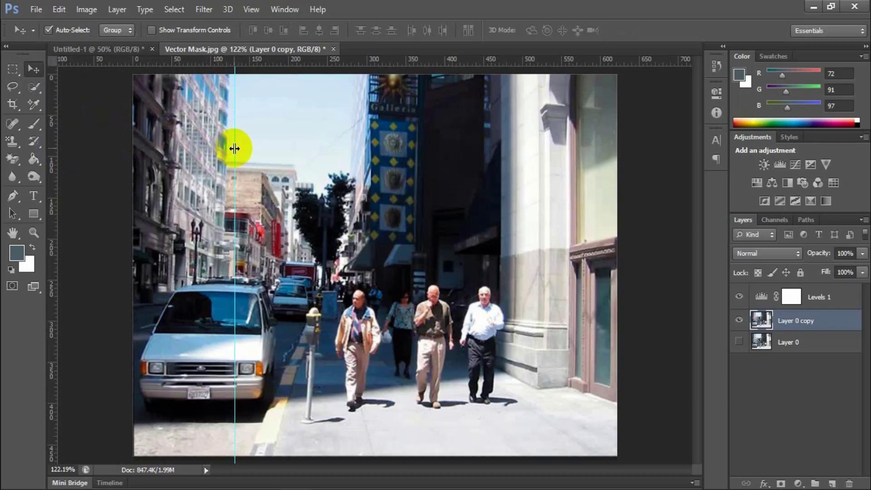
left_click_drag(235, 148, 53, 144)
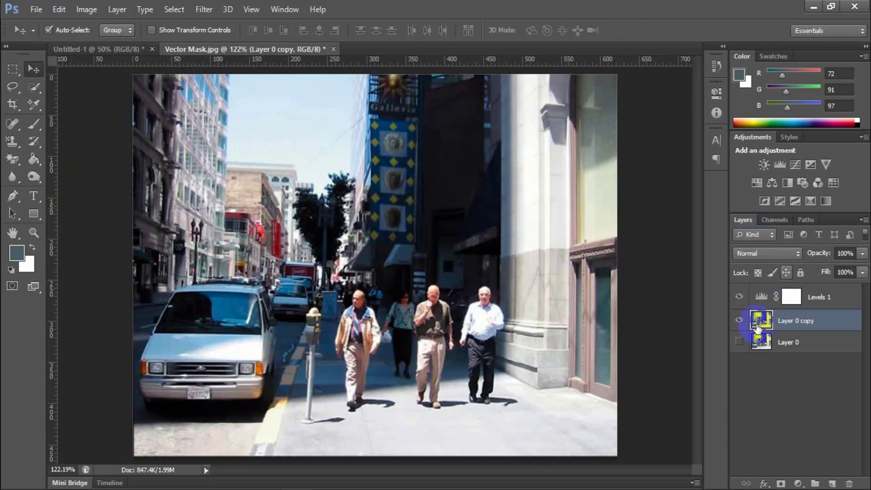
Step: Compare the photo with and without Levels 1, and leave only the original Layer 0 visible
left_click(740, 297)
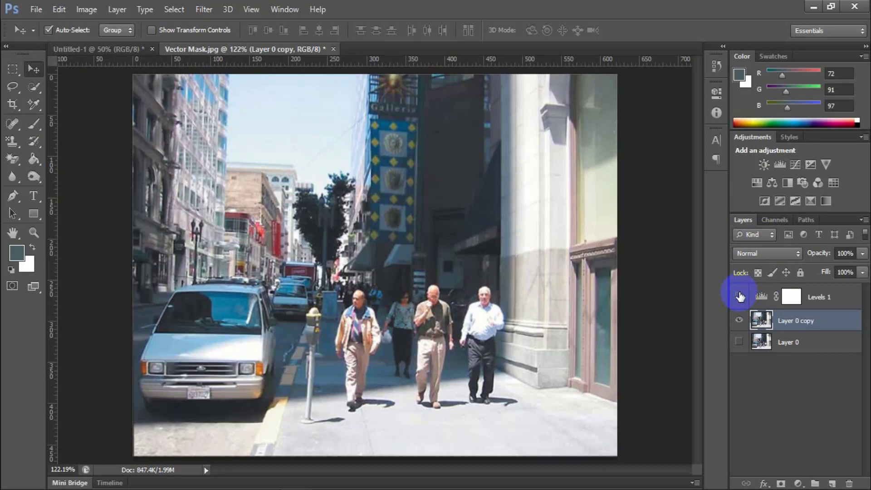
left_click(739, 296)
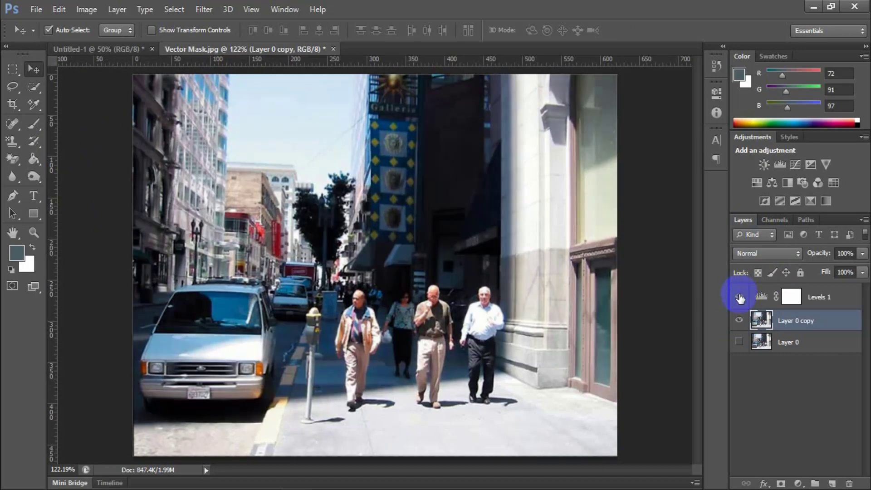
left_click(740, 297)
left_click(739, 321)
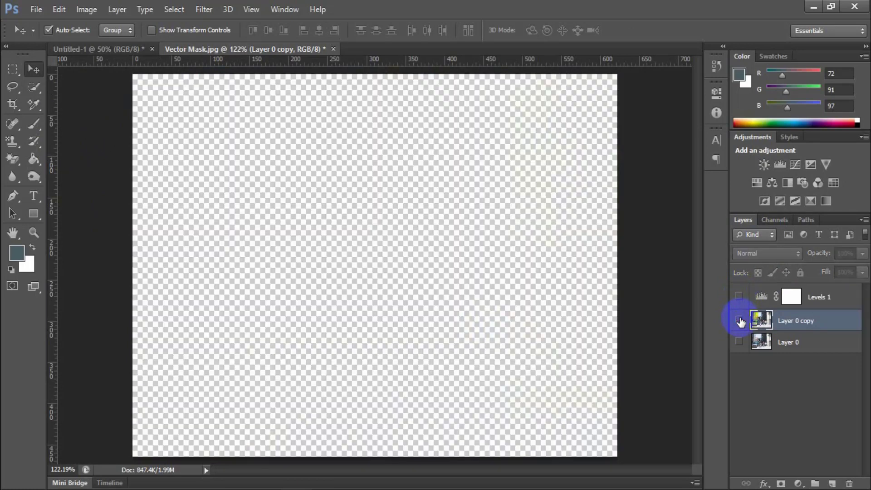
left_click(739, 342)
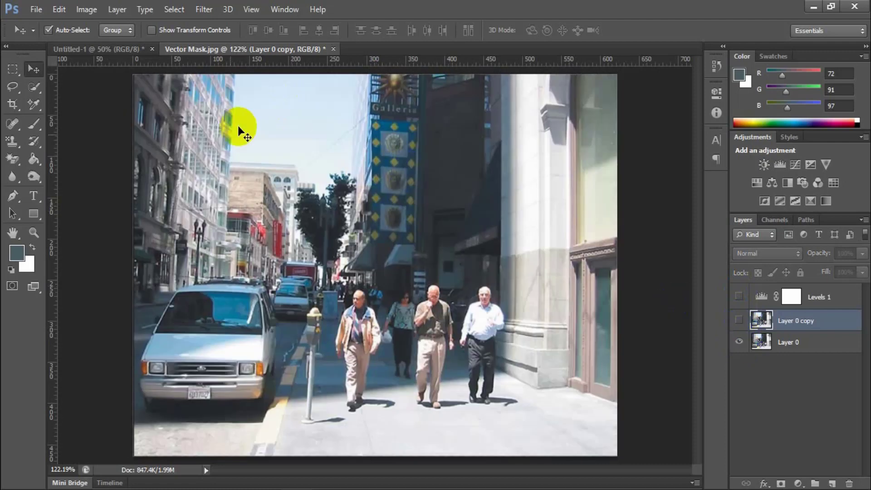
Step: Toggle Layer 0 copy to compare the warped building with the original, ending with Layer 0 copy and Levels 1 both shown
left_click(740, 320)
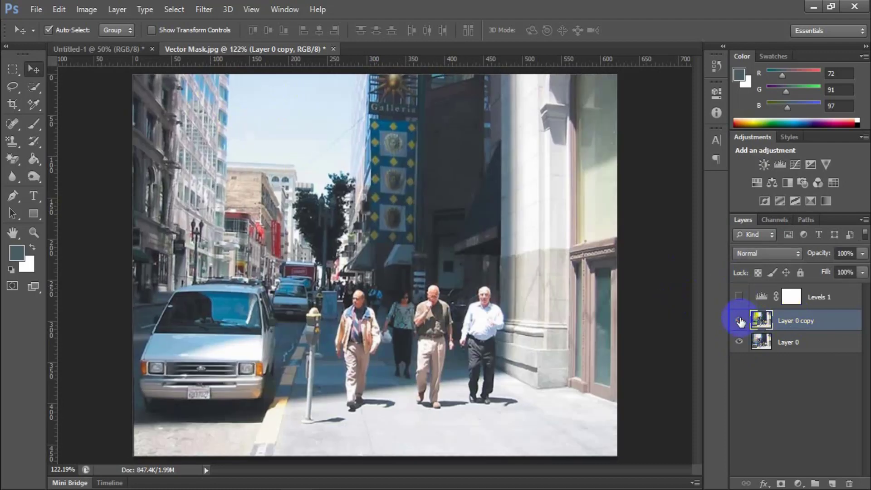
left_click(739, 320)
left_click(740, 320)
left_click(739, 320)
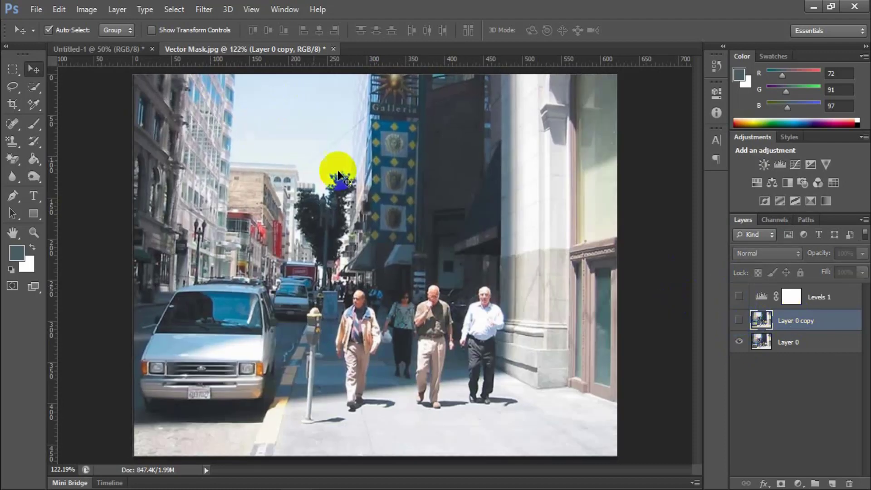
left_click(739, 321)
left_click(739, 320)
left_click(739, 321)
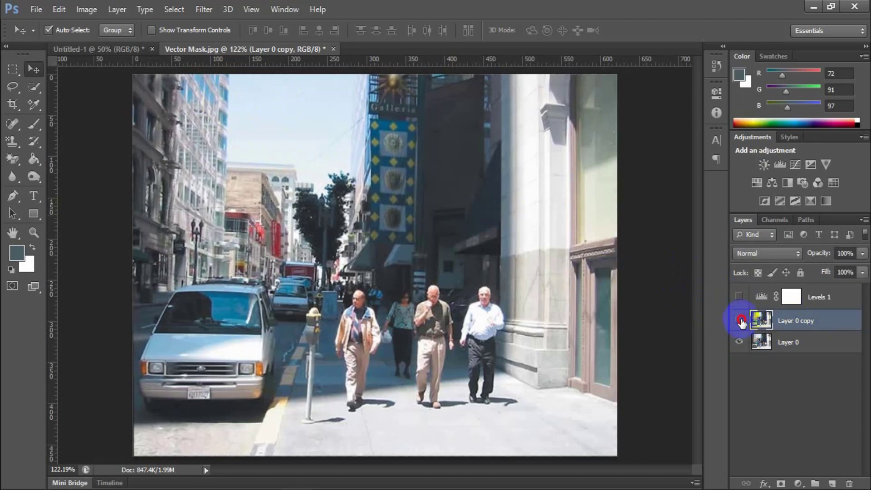
left_click(739, 320)
left_click(739, 320)
left_click(739, 297)
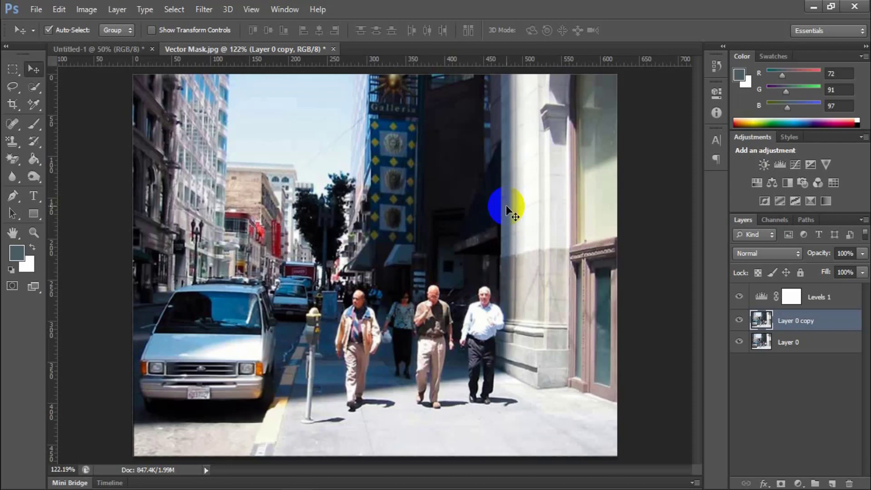
Step: Copy the Layer 0 copy photo from Vector Mask.jpg into the Untitled-1 document and position it near the canvas centre
left_click(34, 104)
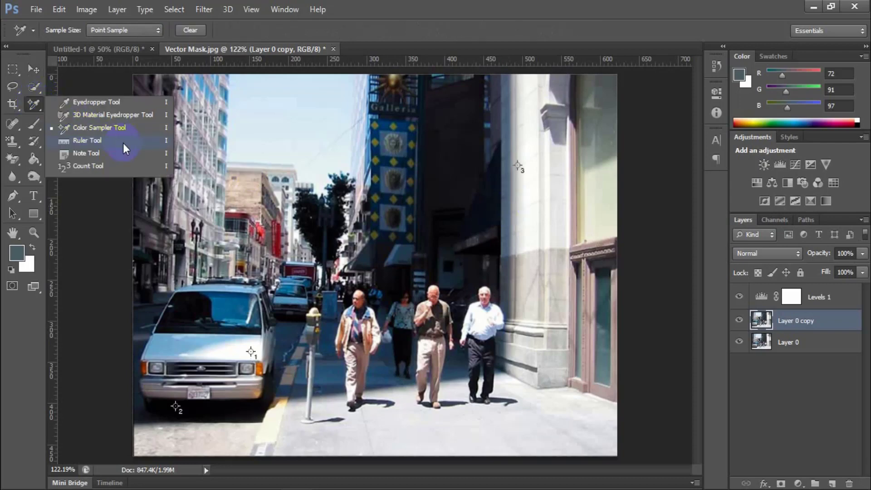
left_click(34, 68)
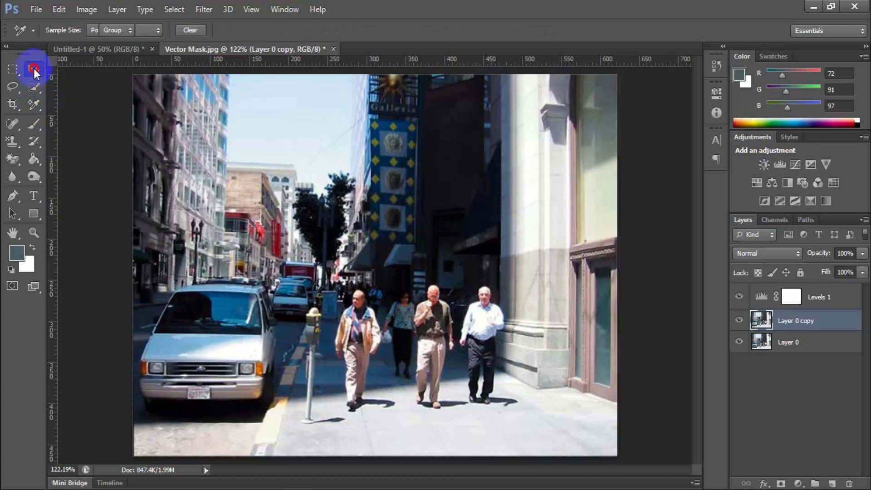
left_click_drag(449, 255, 389, 281)
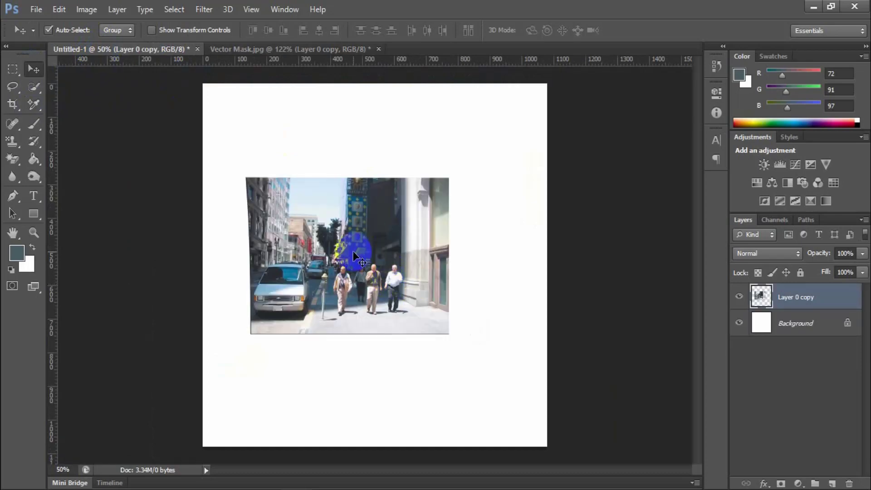
left_click_drag(352, 249, 389, 250)
left_click(312, 50)
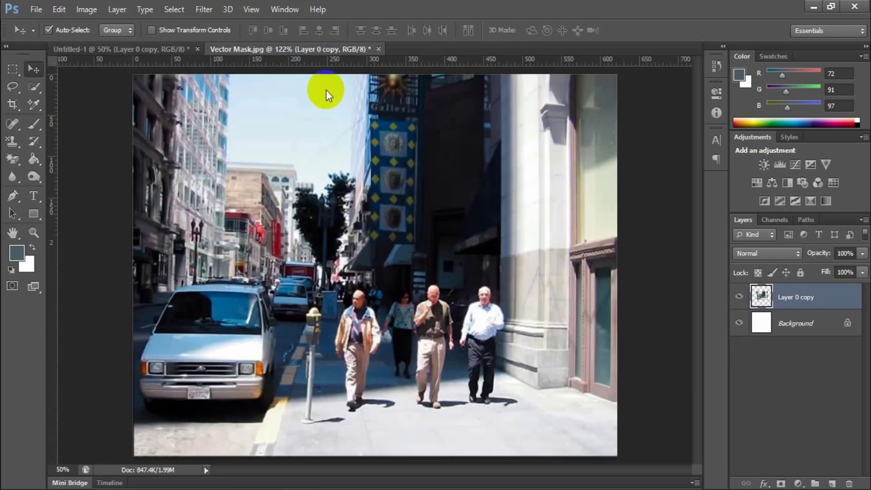
left_click(132, 47)
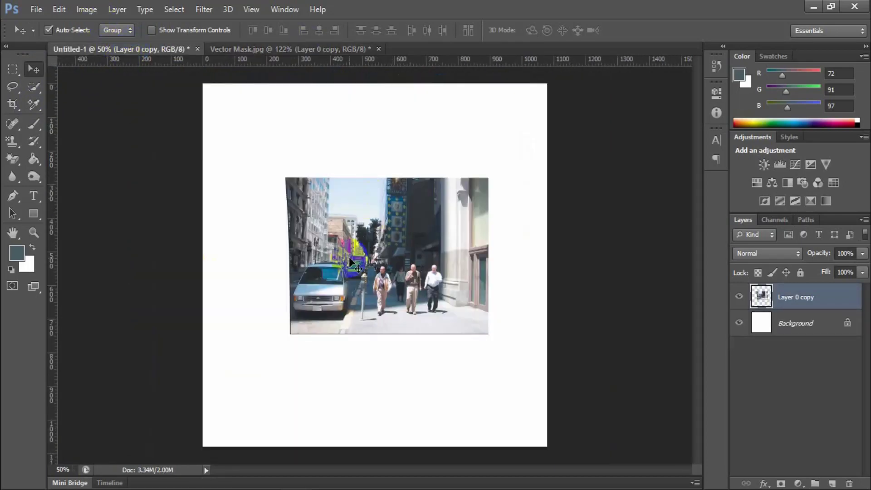
mouse_move(397, 245)
left_mouse_down()
mouse_move(382, 252)
mouse_move(392, 249)
left_mouse_up()
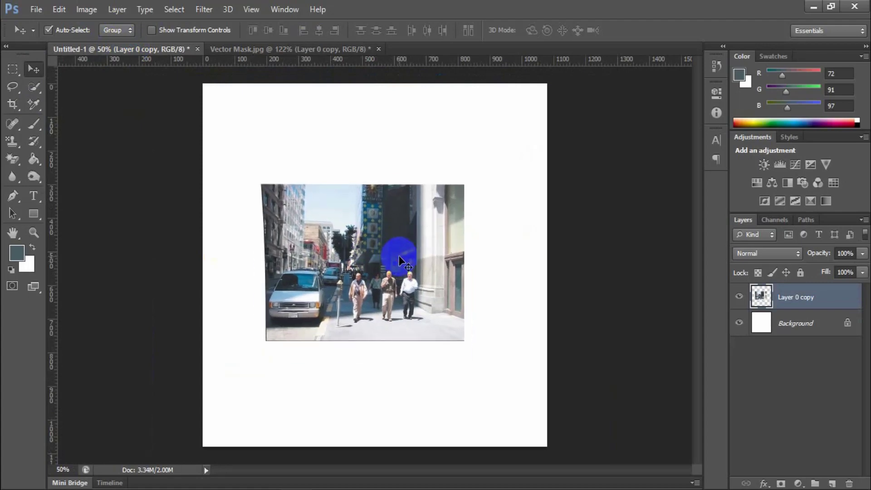
key("ctrl+plus")
left_click_drag(427, 245, 404, 264)
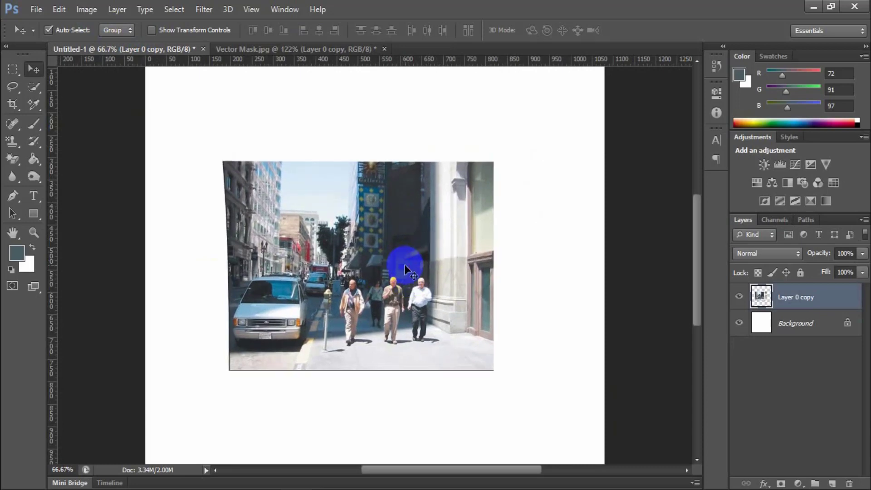
Step: Rotate the copied photo about 21° counterclockwise with Free Transform, apply it and shift the photo slightly up
key("ctrl+t")
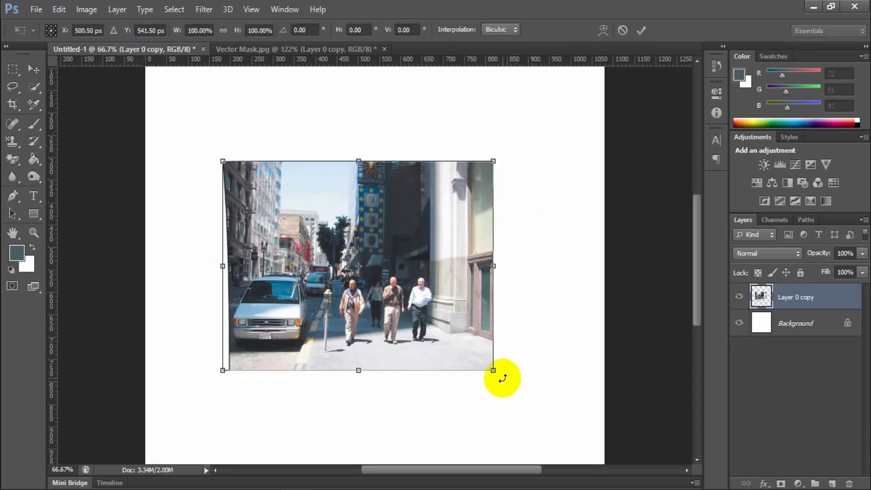
left_click_drag(501, 375, 544, 322)
key("Return")
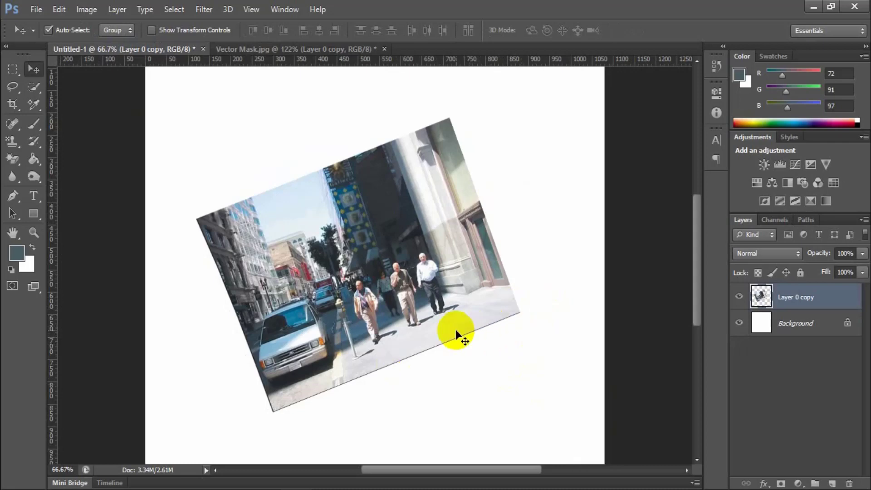
left_click_drag(441, 301, 448, 282)
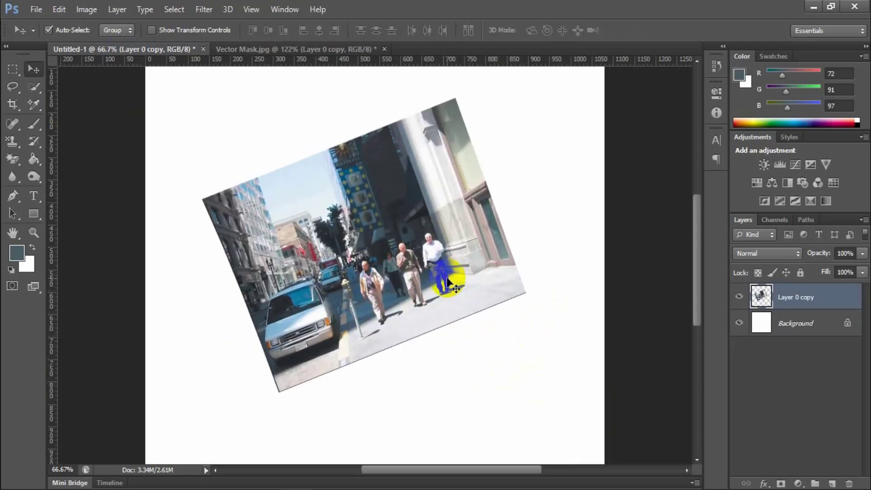
Step: Straighten the tilted photo layer with a Ruler line along its lower edge, and undo the straightening
left_click(33, 105)
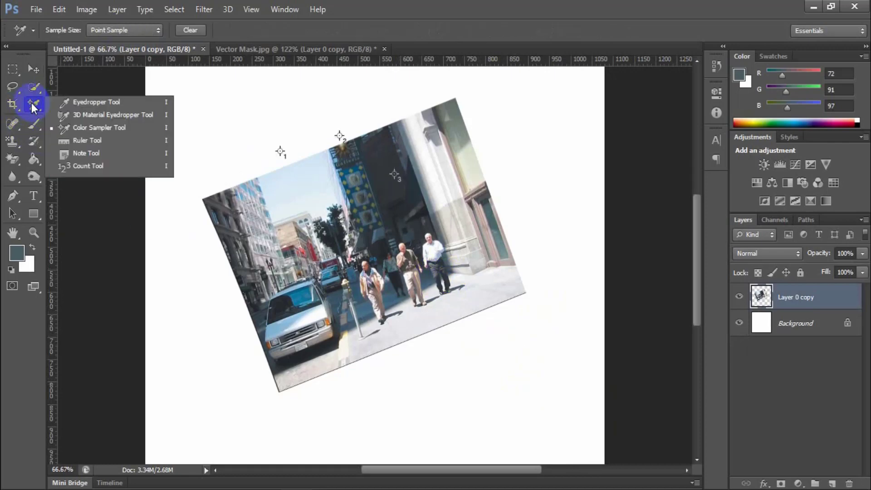
left_click(92, 144)
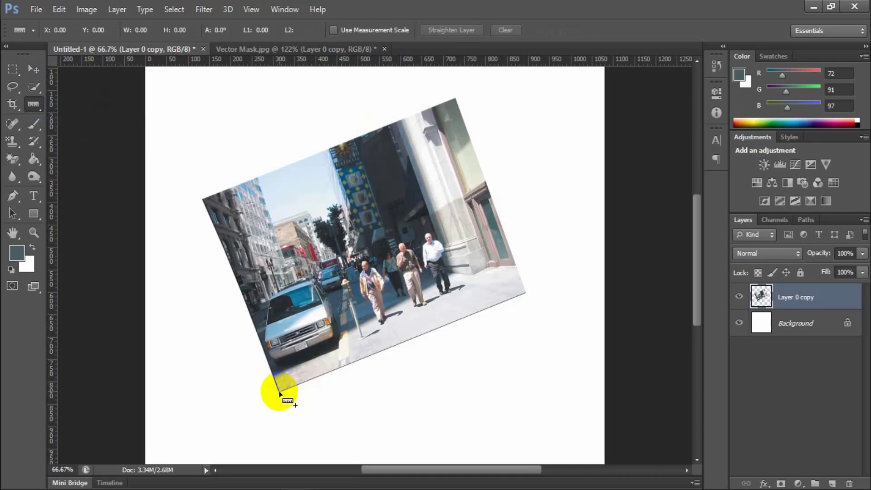
left_click_drag(279, 393, 526, 293)
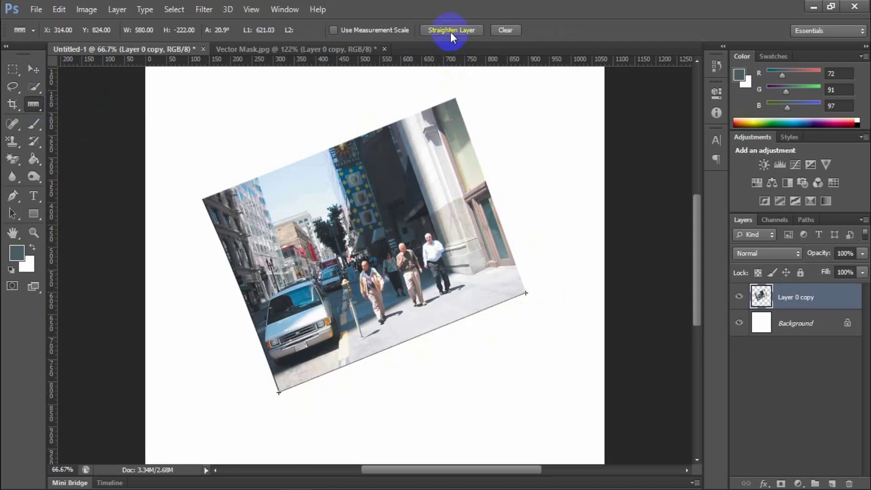
left_click(463, 31)
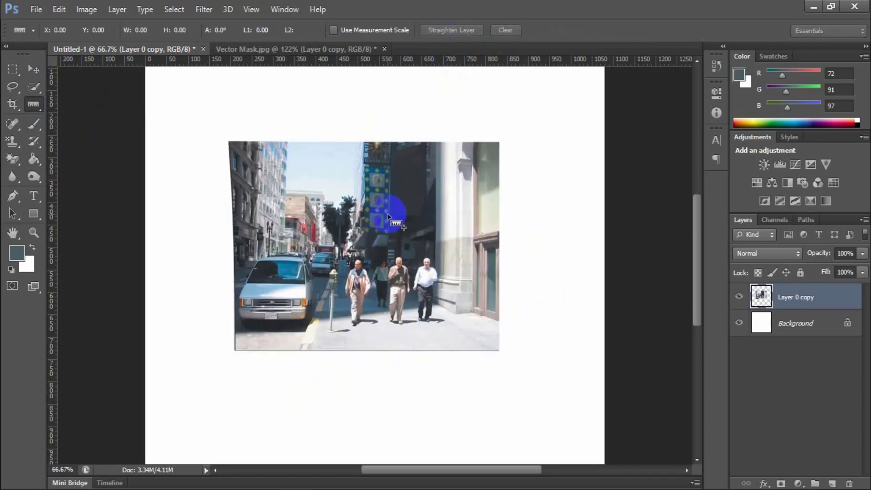
key("ctrl+z")
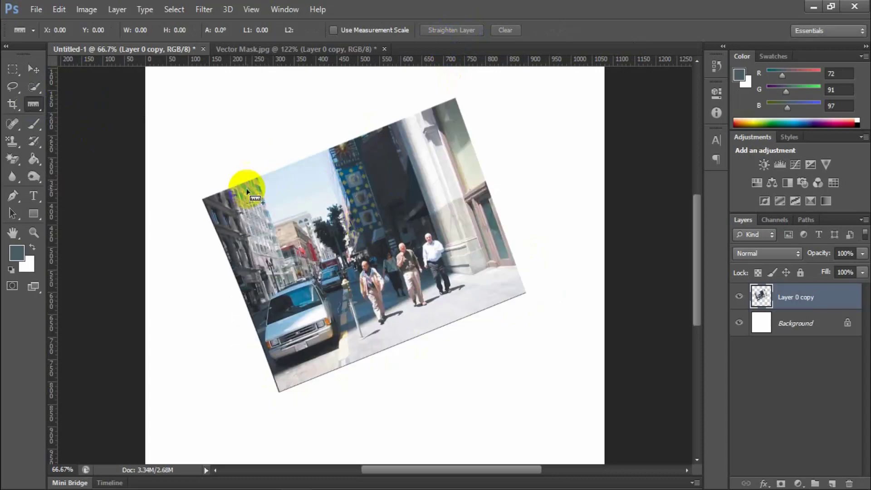
Step: Straighten the tilted photo layer using a Ruler line along its upper edge
mouse_move(202, 200)
left_mouse_down()
mouse_move(317, 146)
mouse_move(453, 98)
left_mouse_up()
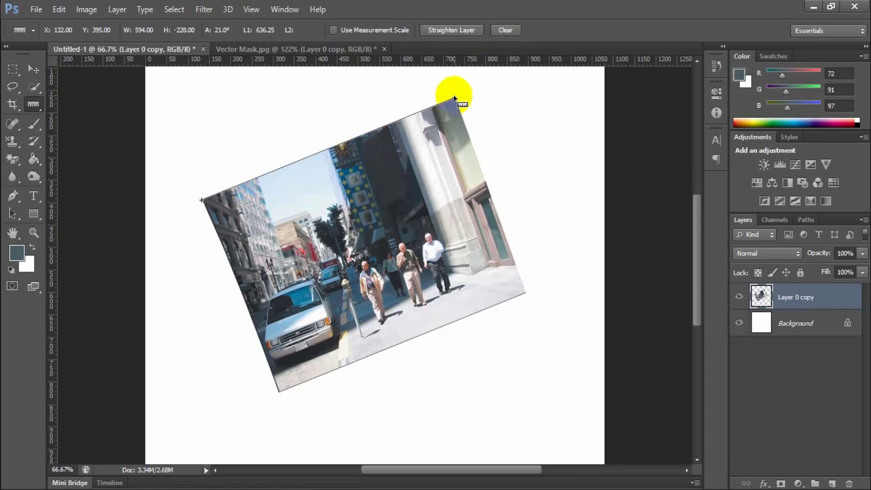
left_click(452, 31)
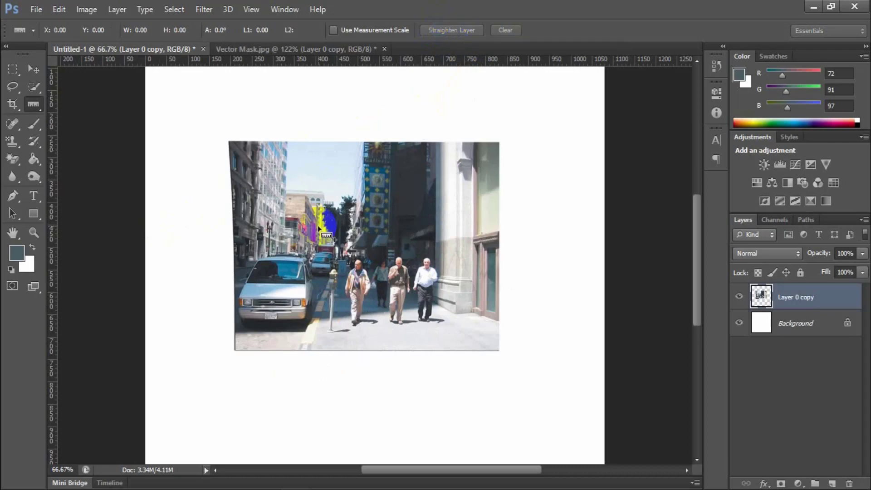
Step: Return to the Vector Mask.jpg document, activate the Note tool briefly, and bring up the existing sample points with the Color Sampler tool
left_click(278, 48)
right_click(33, 104)
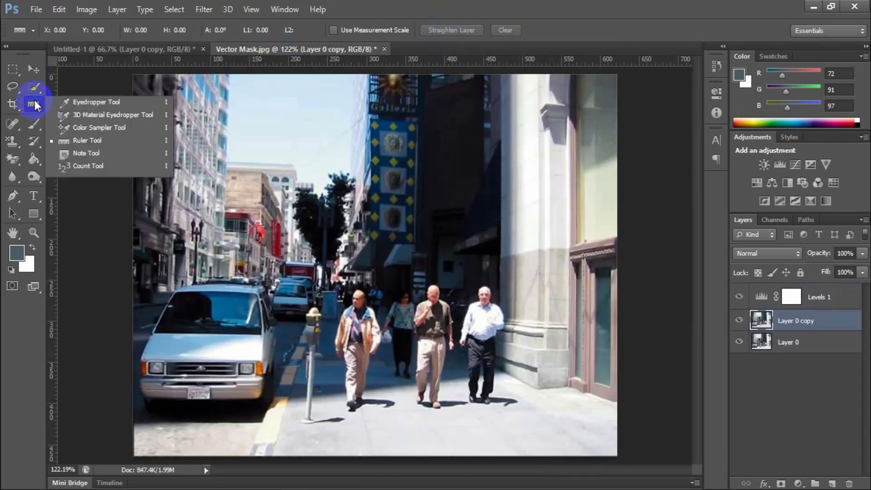
left_click(83, 153)
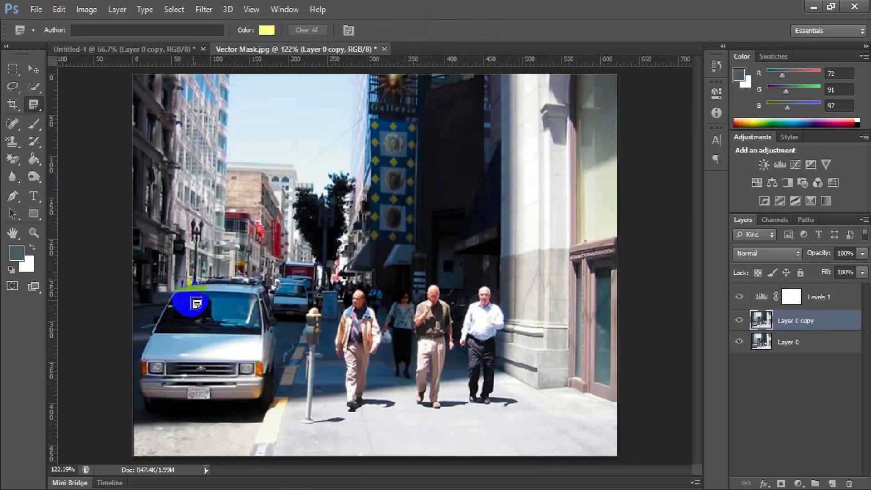
left_click_drag(37, 102, 70, 110)
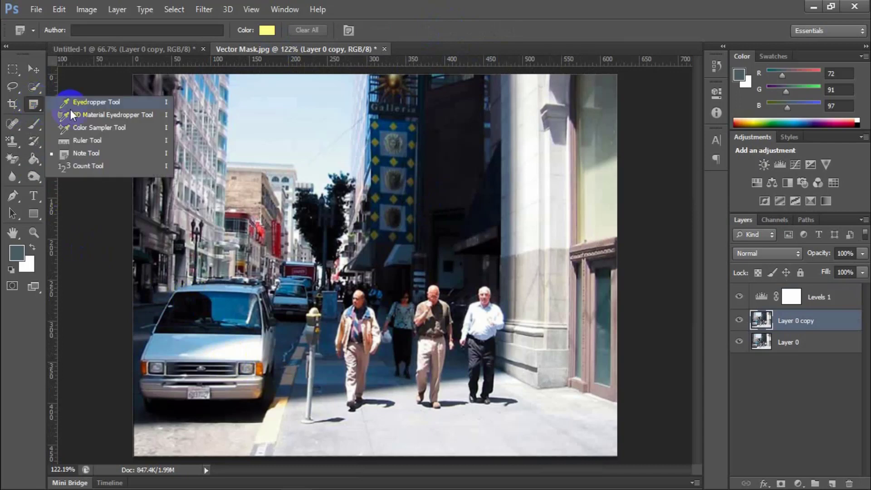
left_click(86, 130)
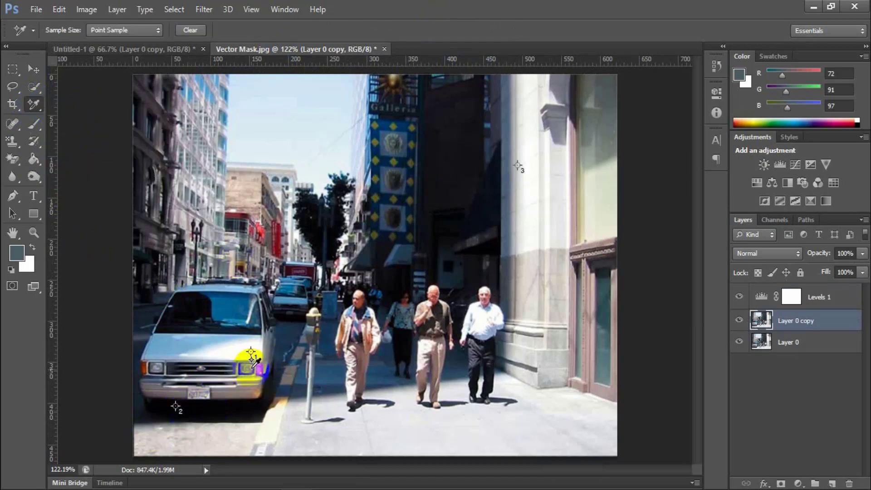
Step: Add an empty note in the sky beside the glass building with the Note tool, and collapse the note editor
left_click(34, 106)
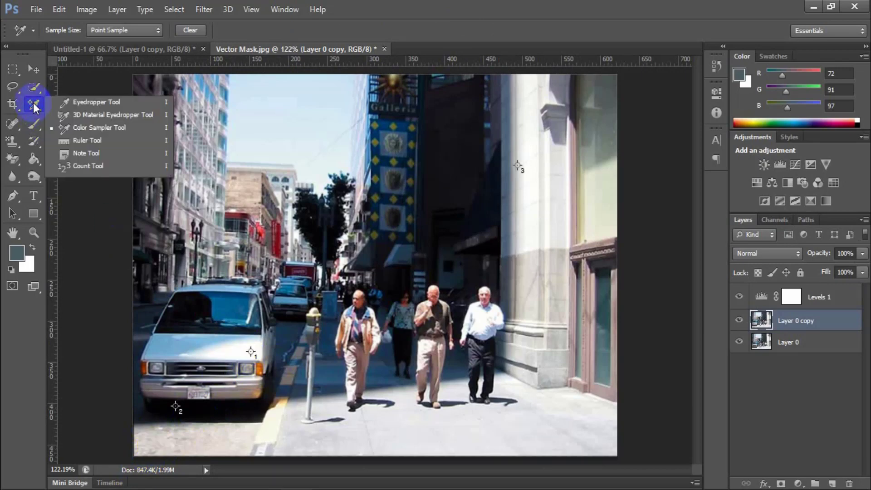
left_click(102, 154)
left_click(253, 137)
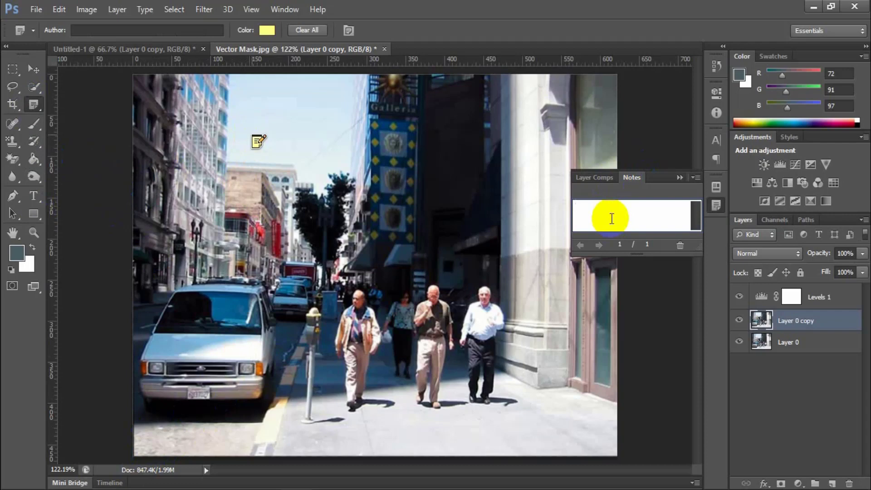
left_click(679, 177)
Step: Delete the note placed in the sky and confirm the deletion
right_click(258, 141)
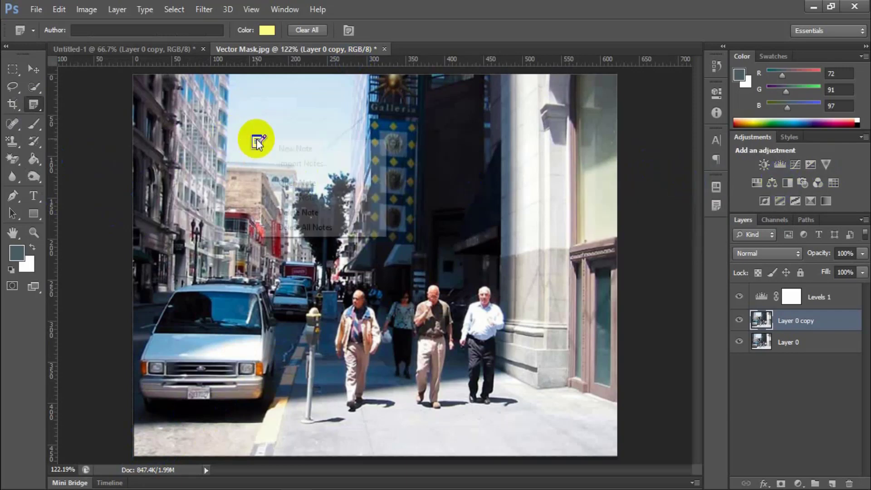
left_click(302, 222)
left_click(368, 198)
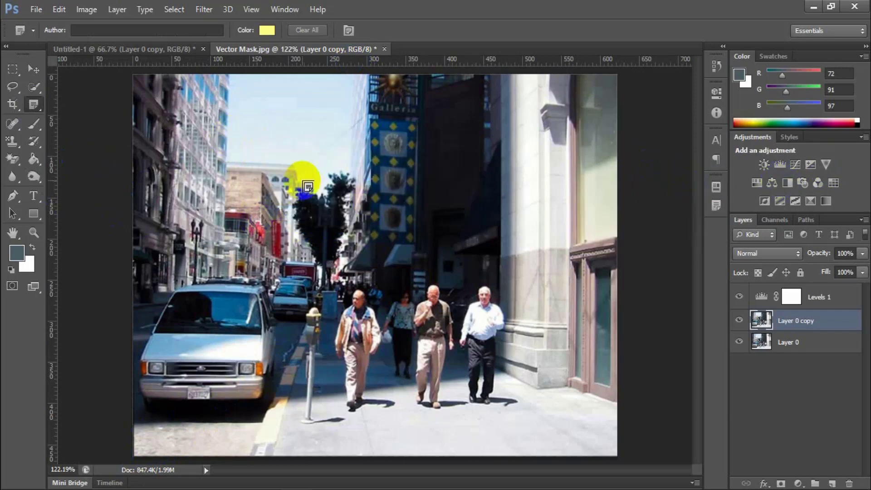
Step: Add a note reading "white" on the van's hood and a note reading "black" in the shadow beneath its front bumper
left_click(250, 351)
left_click(593, 218)
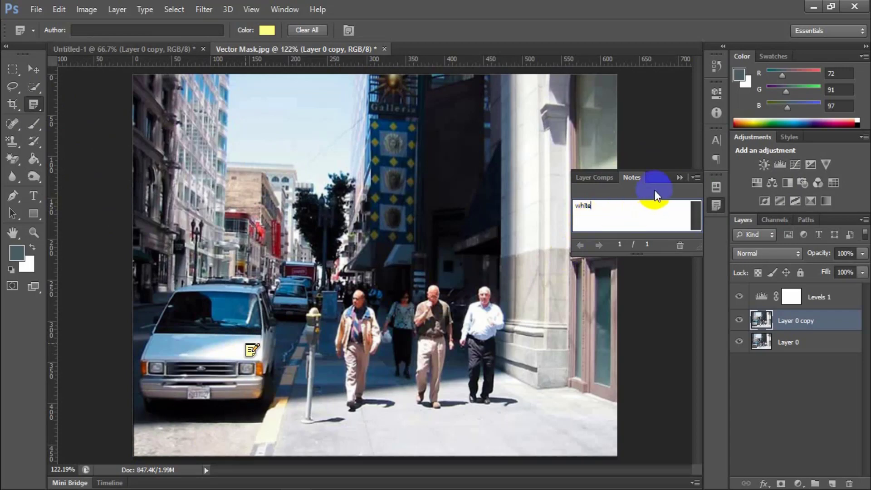
left_click(184, 409)
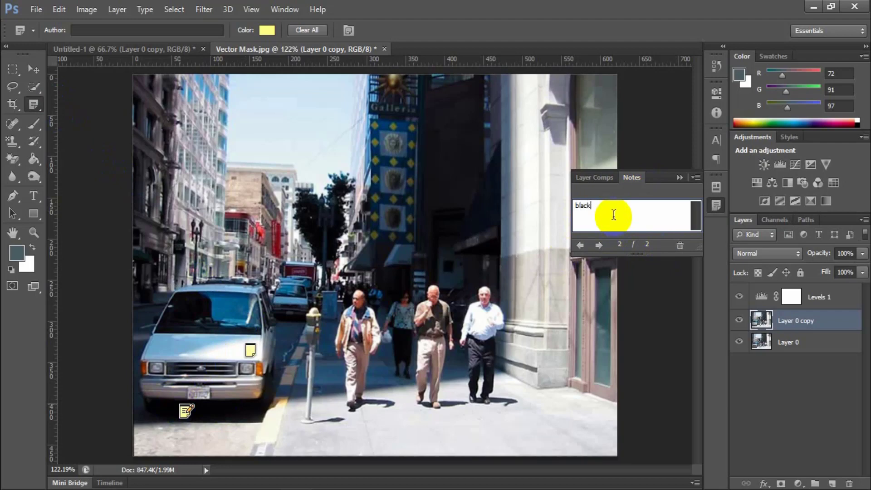
left_click(679, 177)
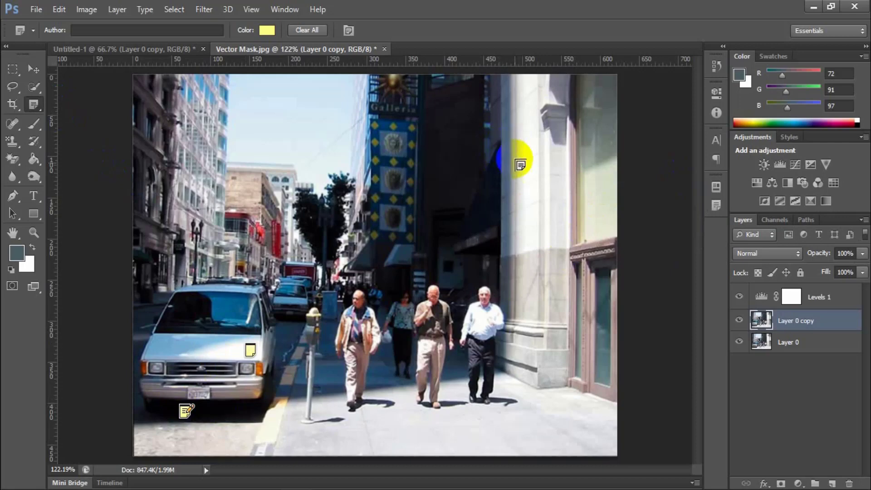
Step: Locate the third sample point with the Color Sampler tool and add a note reading "gray" there on the stone pillar
right_click(34, 104)
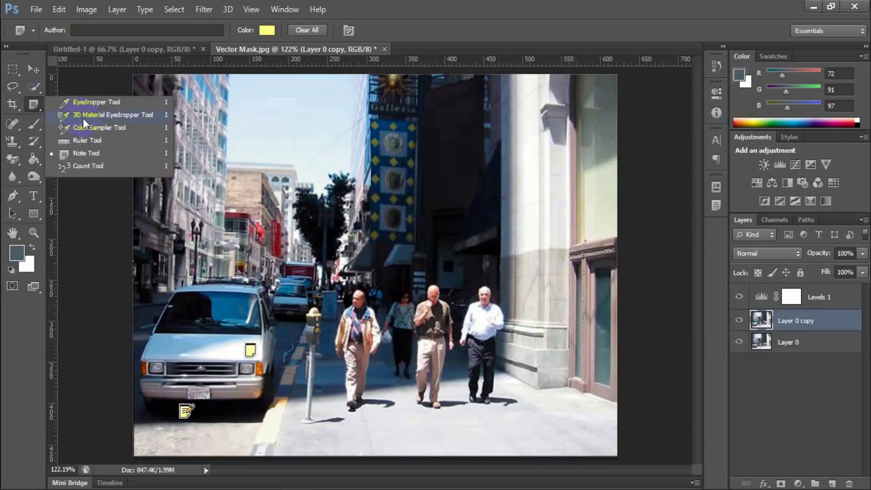
left_click(93, 126)
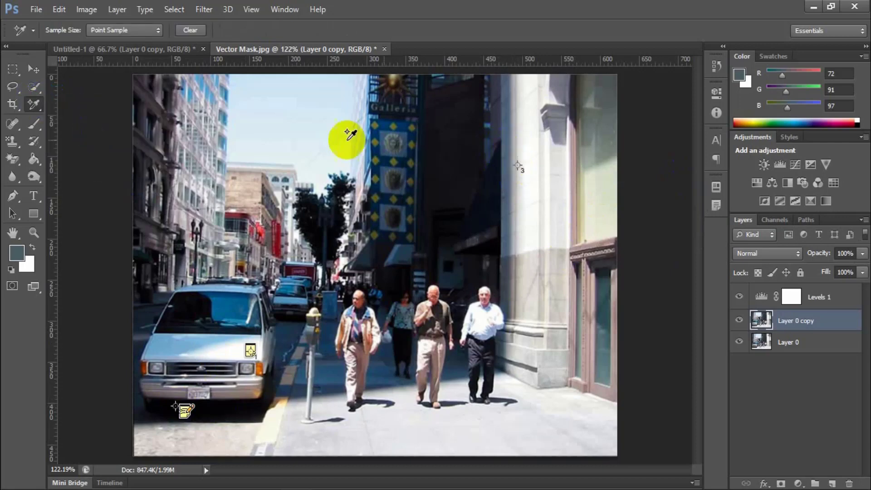
right_click(34, 104)
left_click(95, 154)
left_click(523, 164)
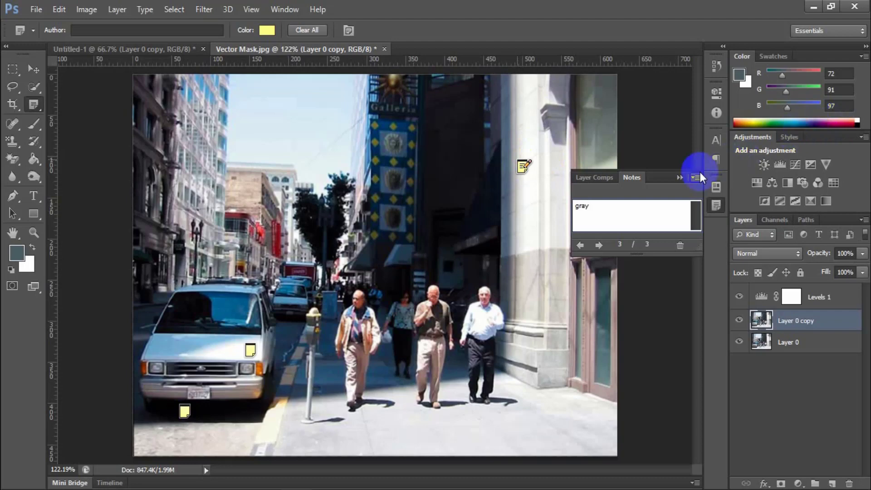
left_click(672, 179)
Step: Reopen the notes on the van's hood and beneath its bumper to read their text, and collapse the note editor
left_click(32, 68)
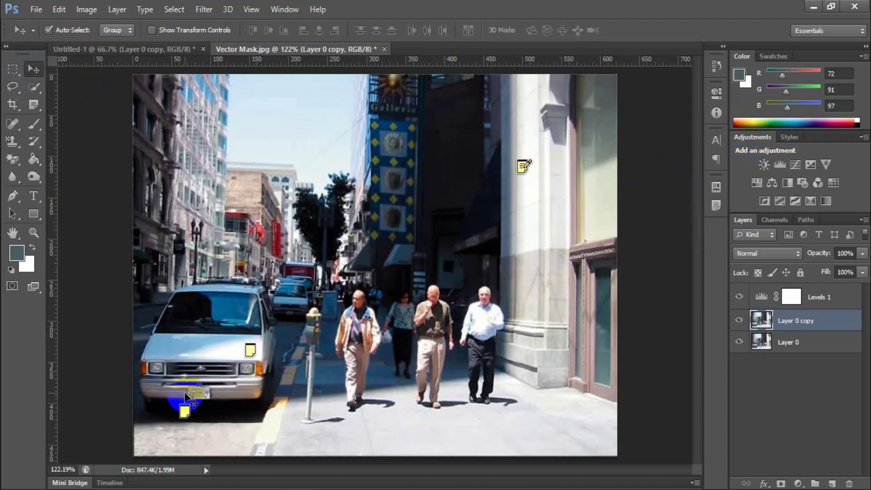
double_click(250, 350)
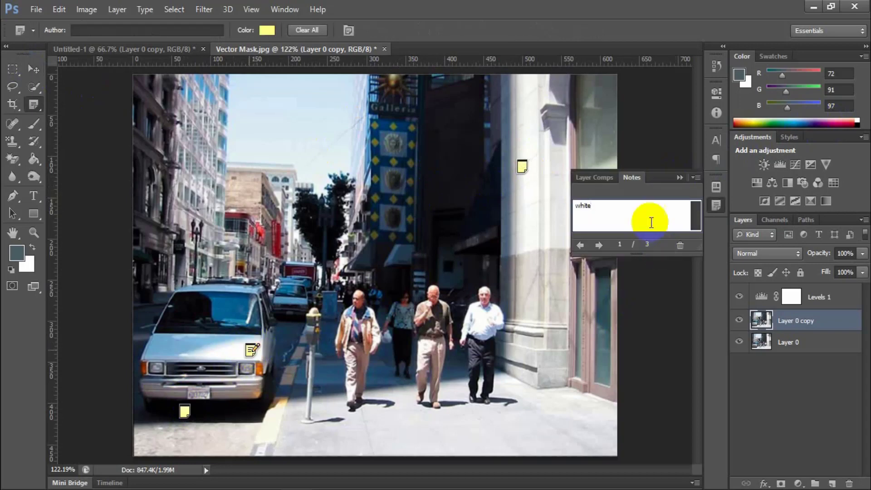
left_click(522, 166)
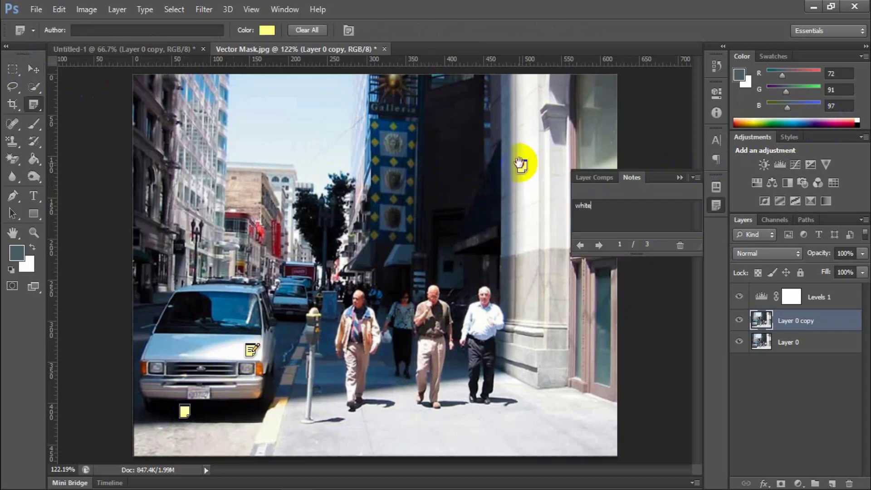
left_click(184, 411)
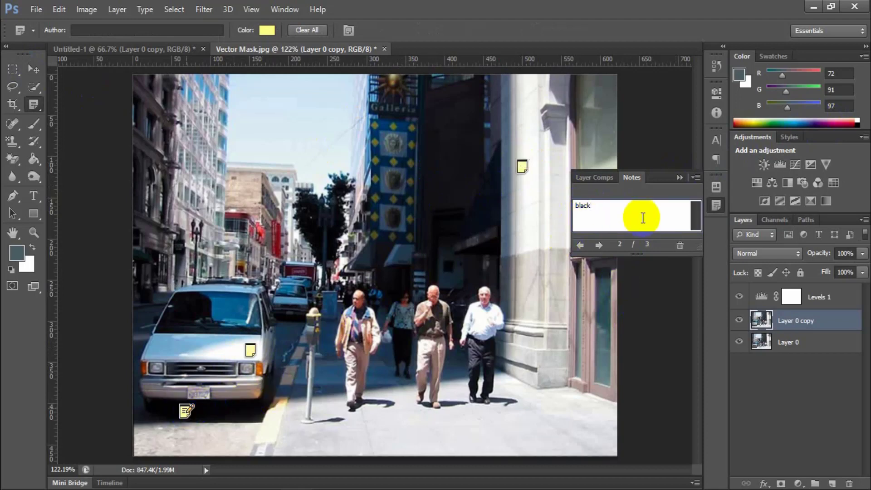
left_click(679, 176)
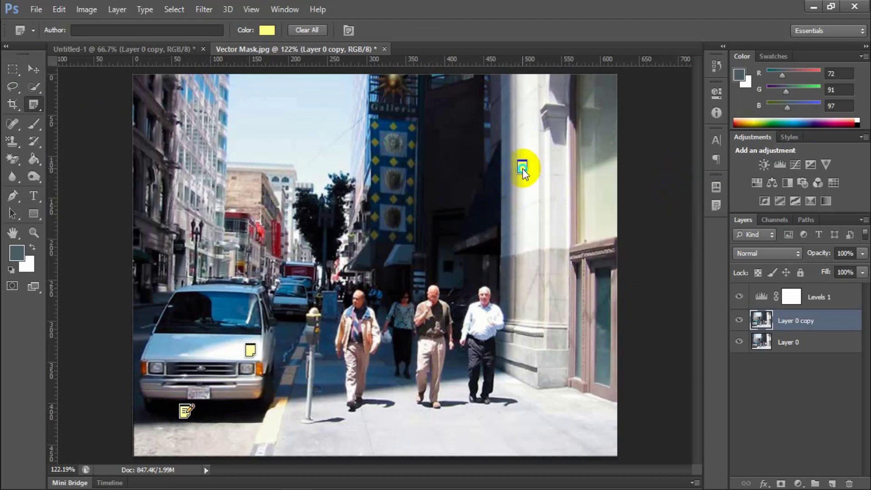
Step: Open the note on the stone pillar and delete it, confirming the deletion and collapsing the note editor
right_click(523, 169)
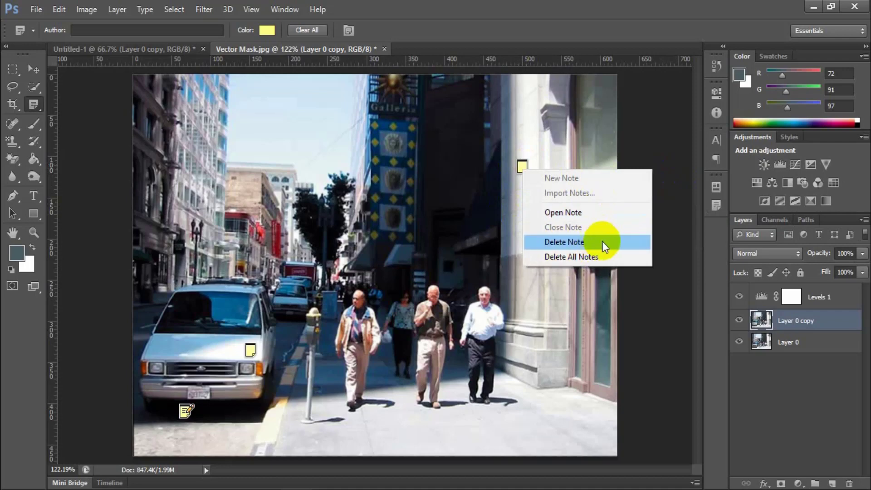
left_click(564, 212)
right_click(522, 167)
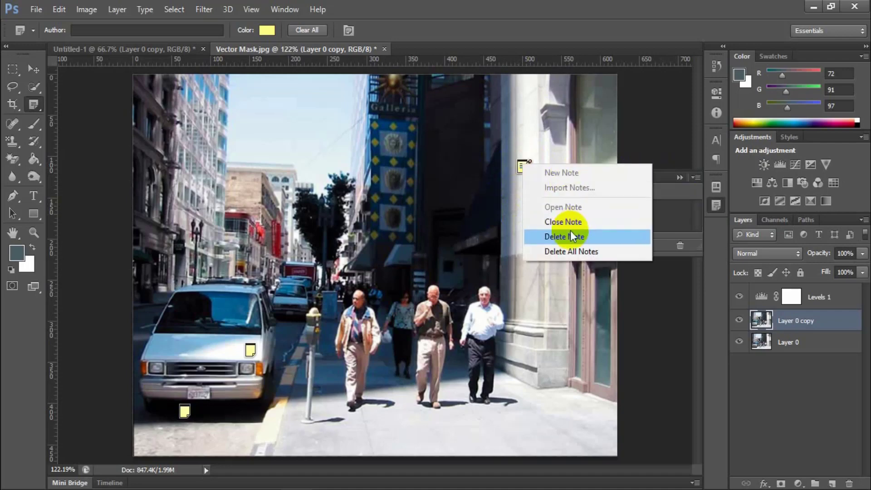
left_click(526, 234)
left_click(380, 197)
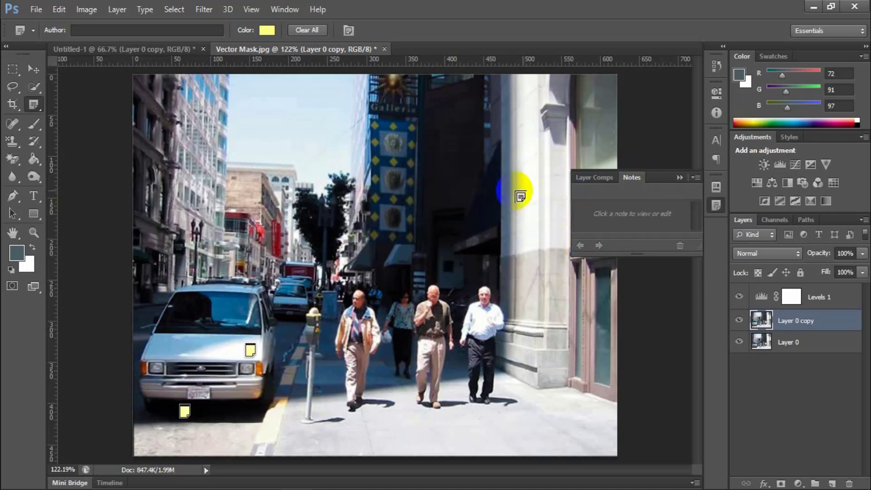
left_click(679, 177)
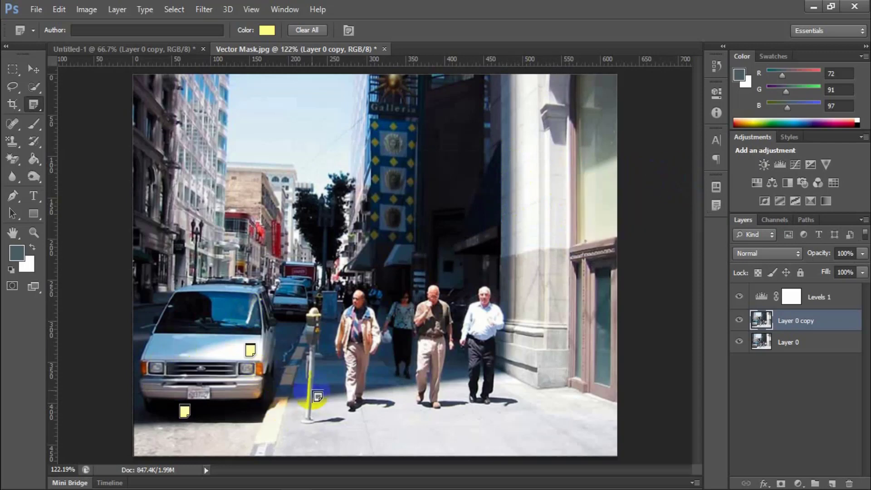
Step: Delete all remaining notes from the photo at once and confirm the deletion
right_click(250, 350)
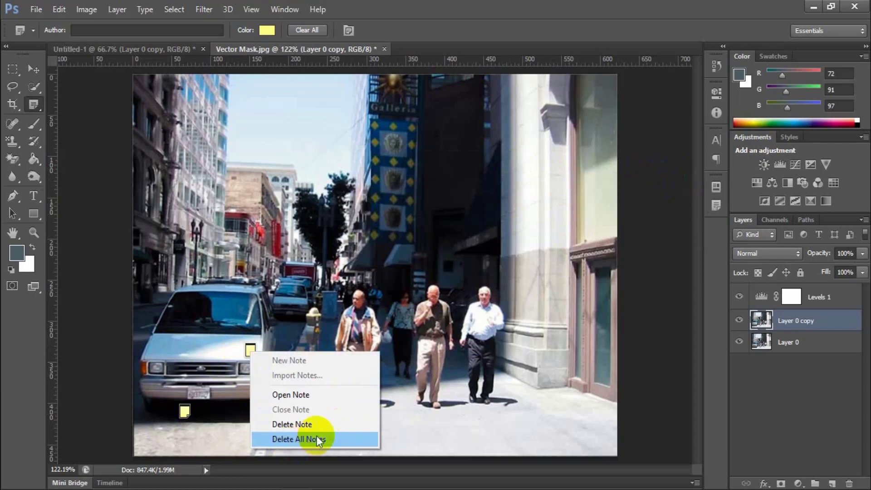
left_click(317, 437)
left_click(382, 196)
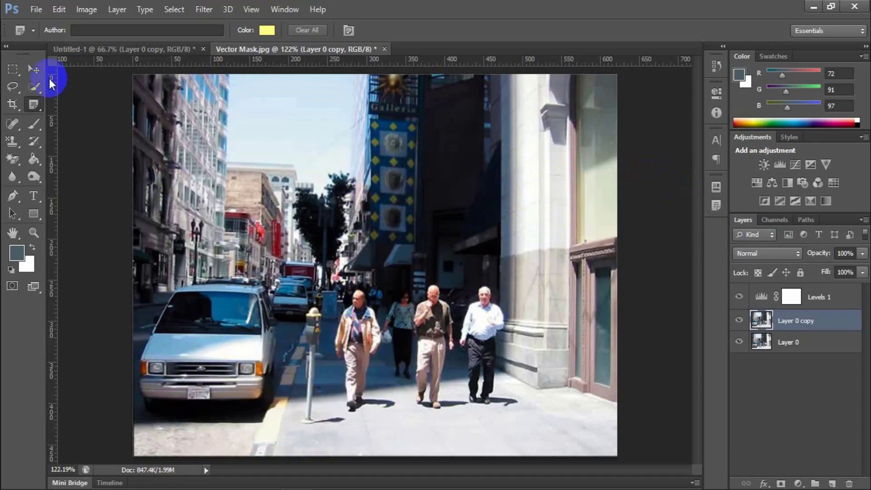
Step: Place Count tool markers at the feet of the three walking men and one on the van's windshield
left_click(36, 103)
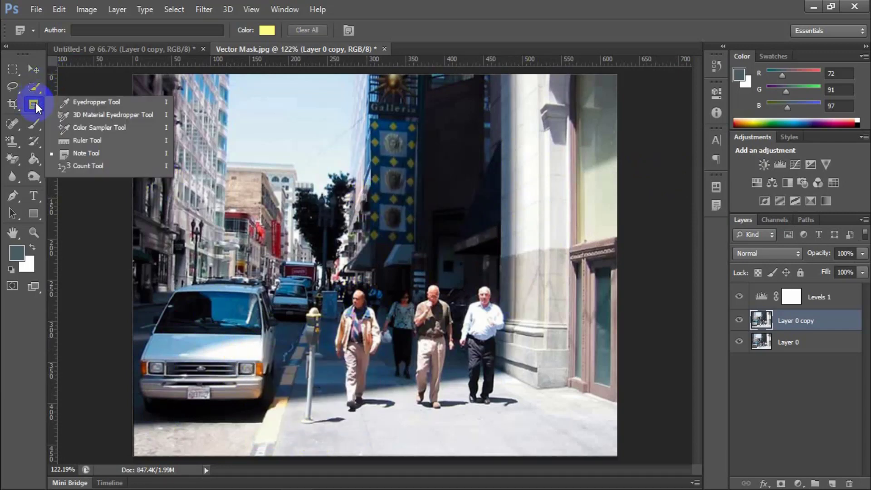
left_click(88, 166)
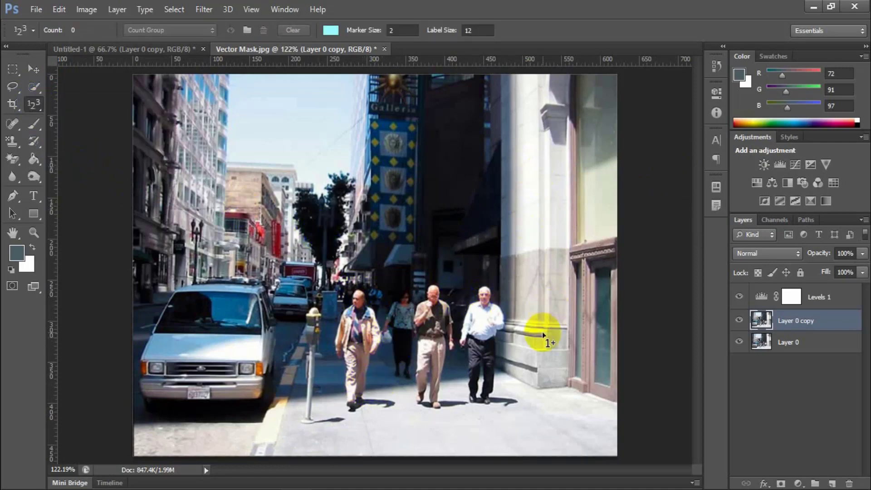
left_click(354, 414)
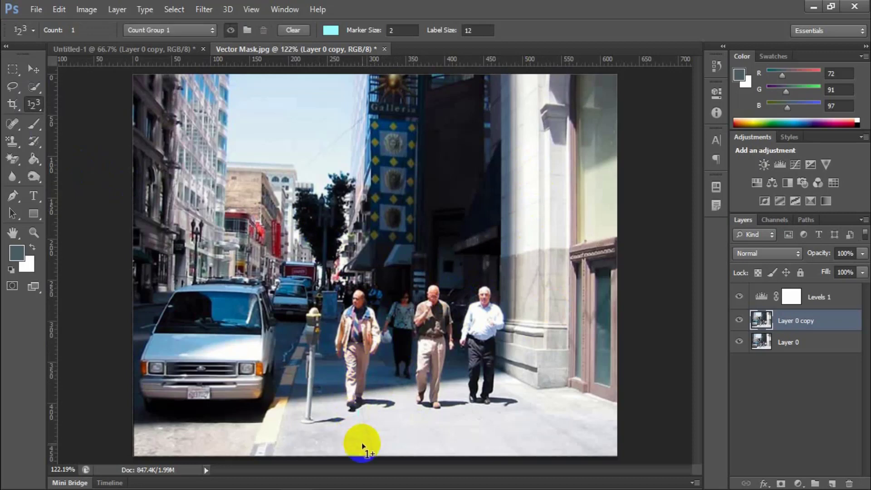
left_click(489, 415)
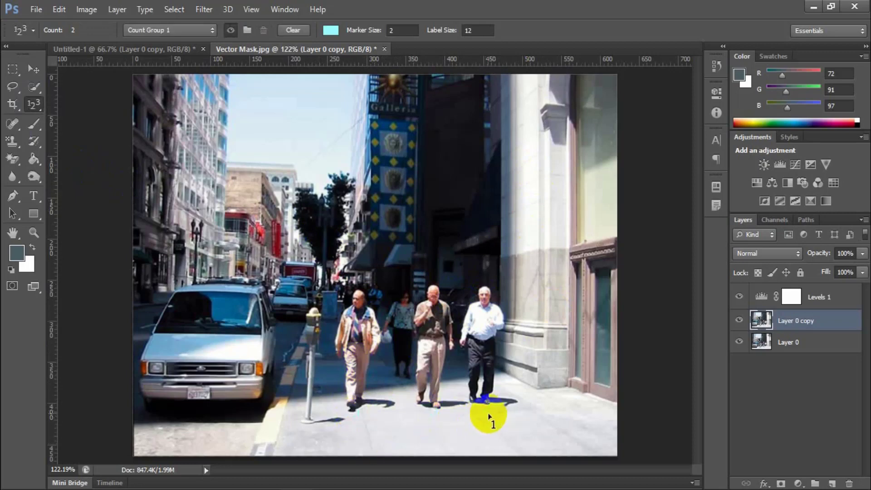
left_click(489, 352)
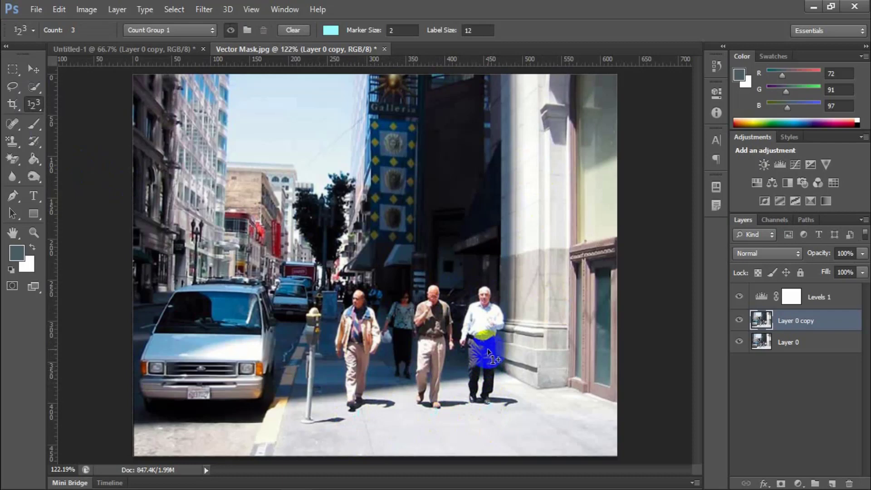
left_click(187, 310)
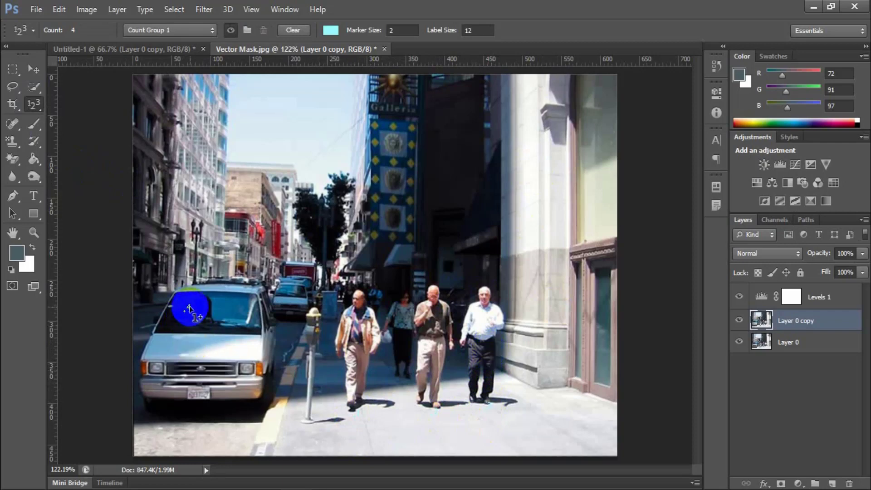
Step: Add three more count markers to the van's windshield around the existing marker, keeping them in Count Group 1
left_click(34, 158)
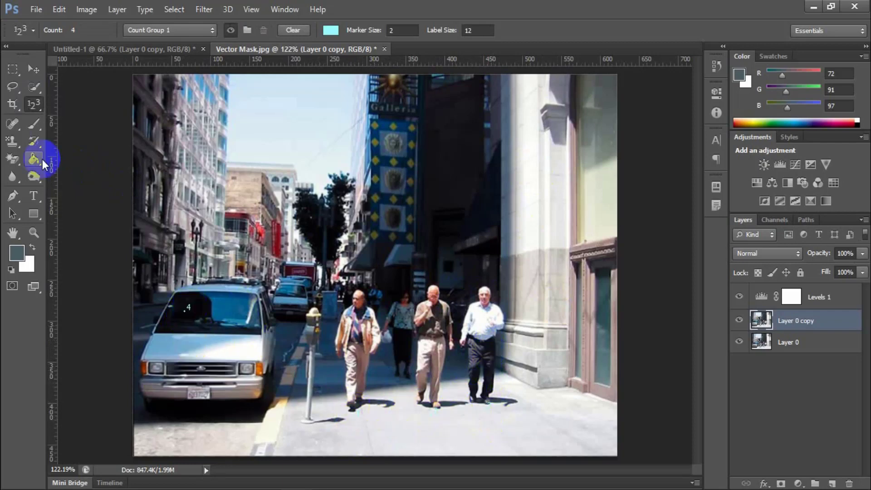
left_click(33, 70)
left_click(33, 230)
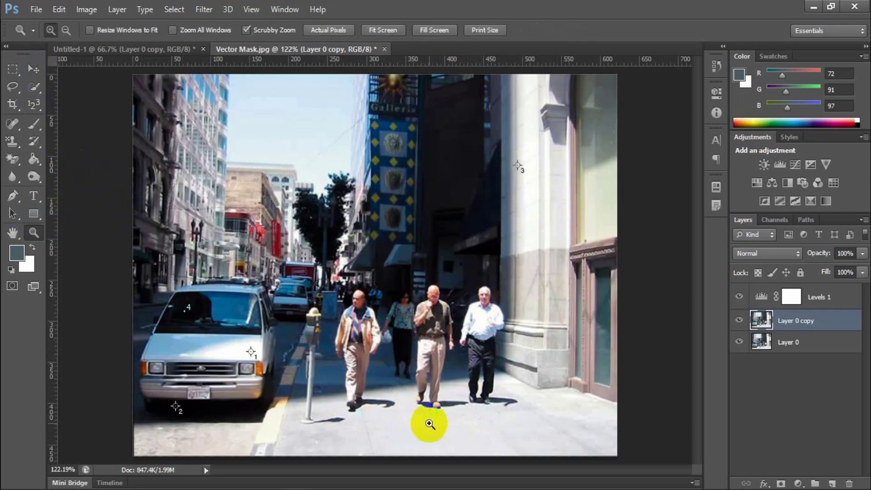
left_click_drag(429, 422, 485, 375)
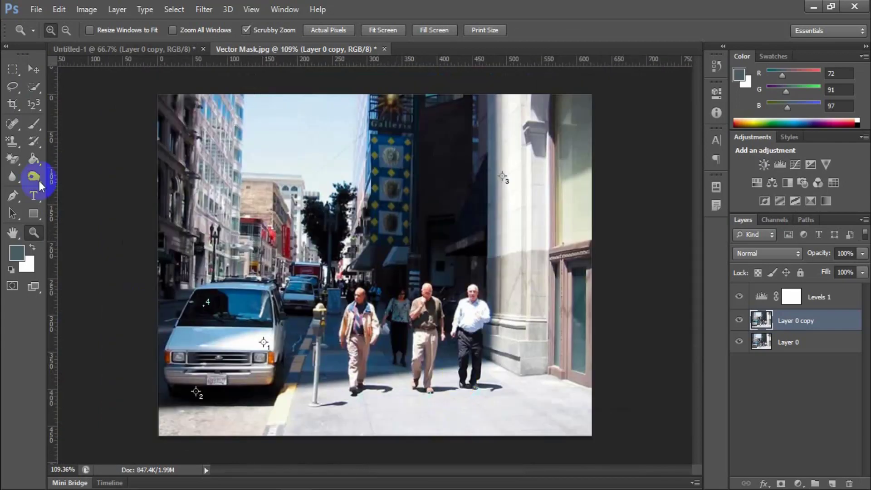
left_click(33, 104)
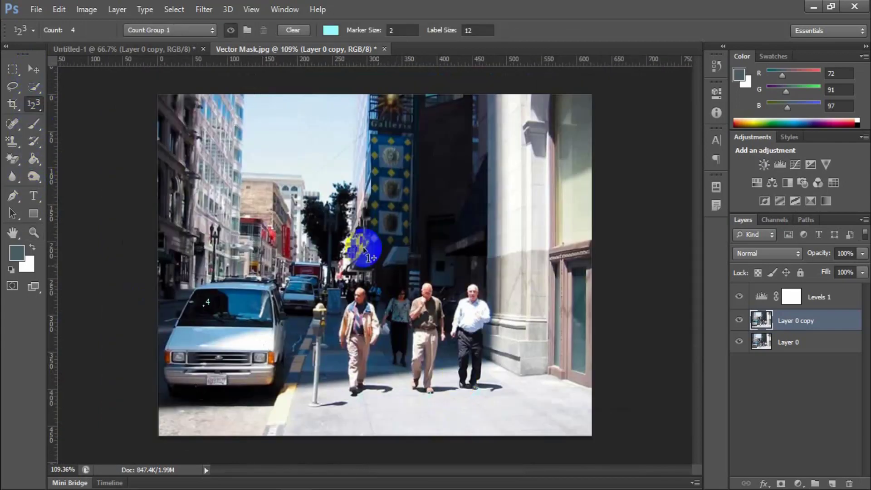
left_click(210, 305)
left_click(188, 315)
left_click(210, 324)
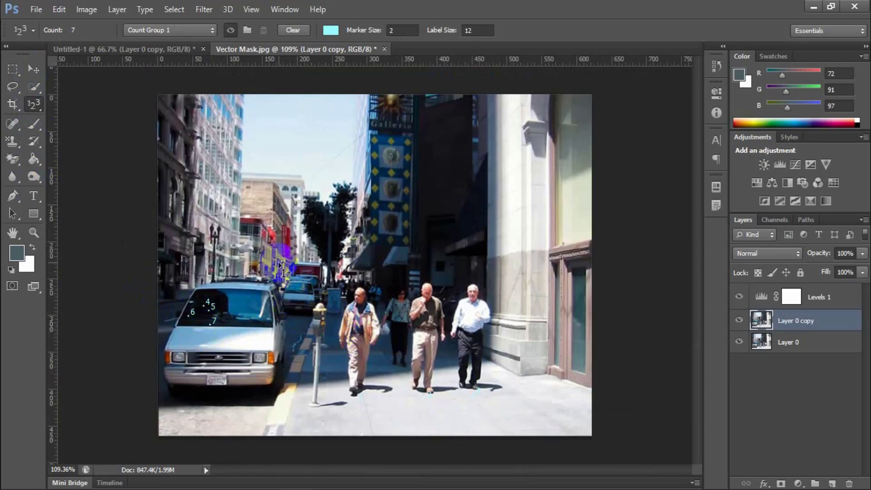
left_click_drag(35, 103, 64, 105)
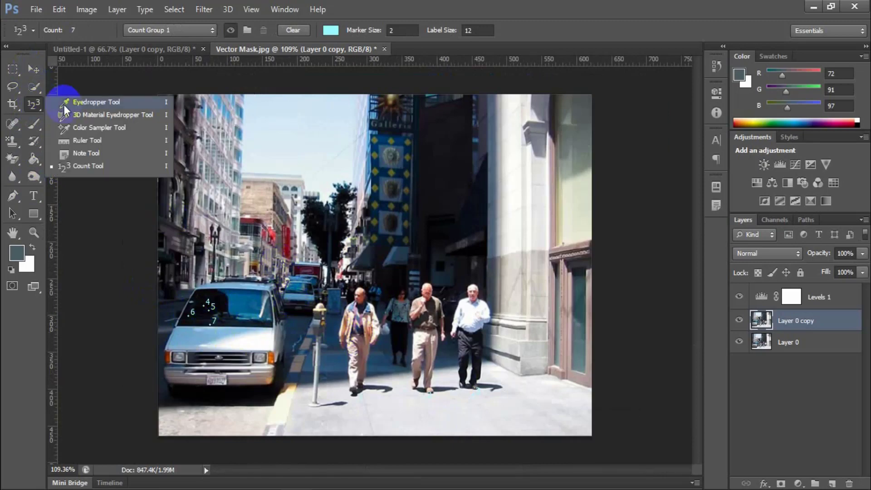